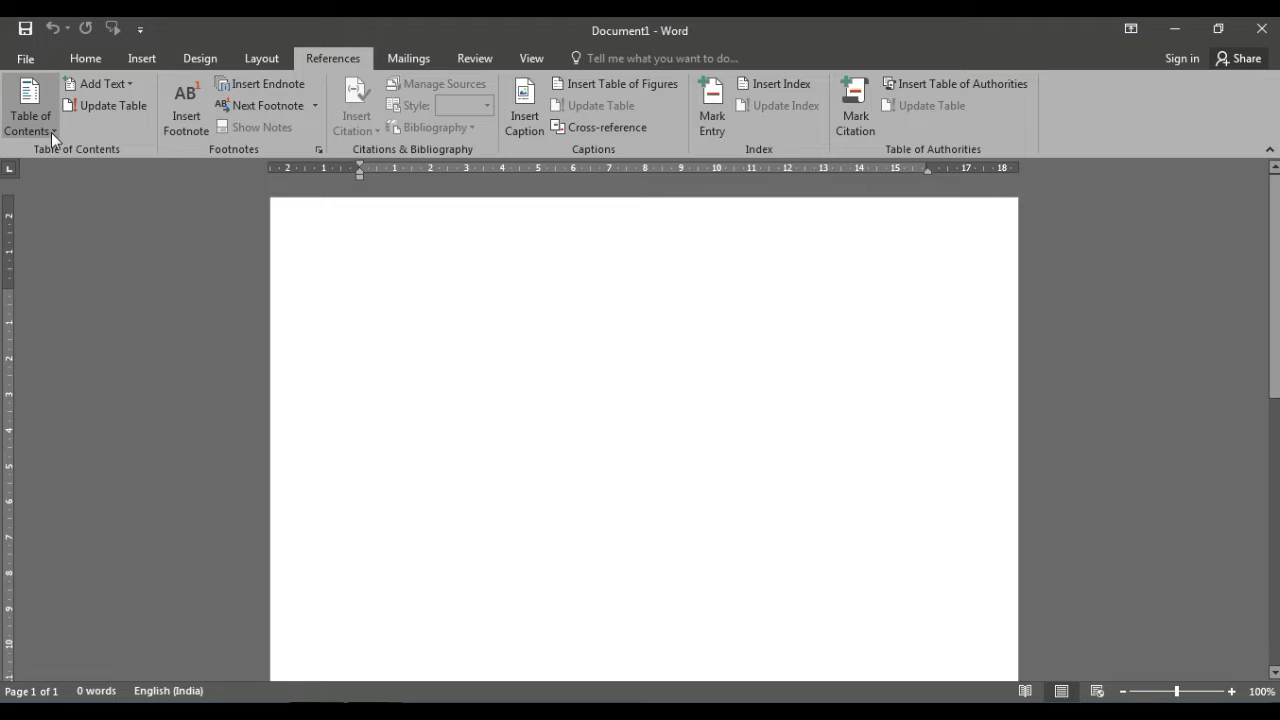
- Dismiss the table of contents styles and generate sample paragraphs with =rand(99)
left_click(48, 120)
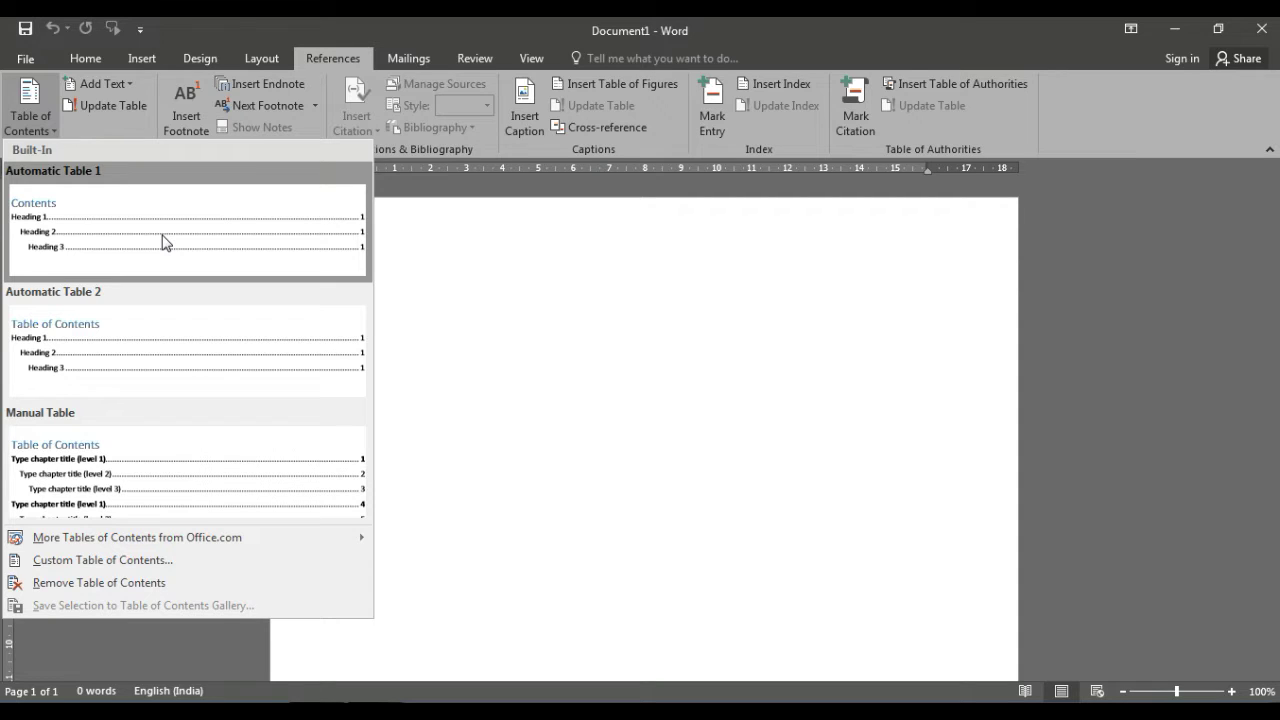
left_click(430, 331)
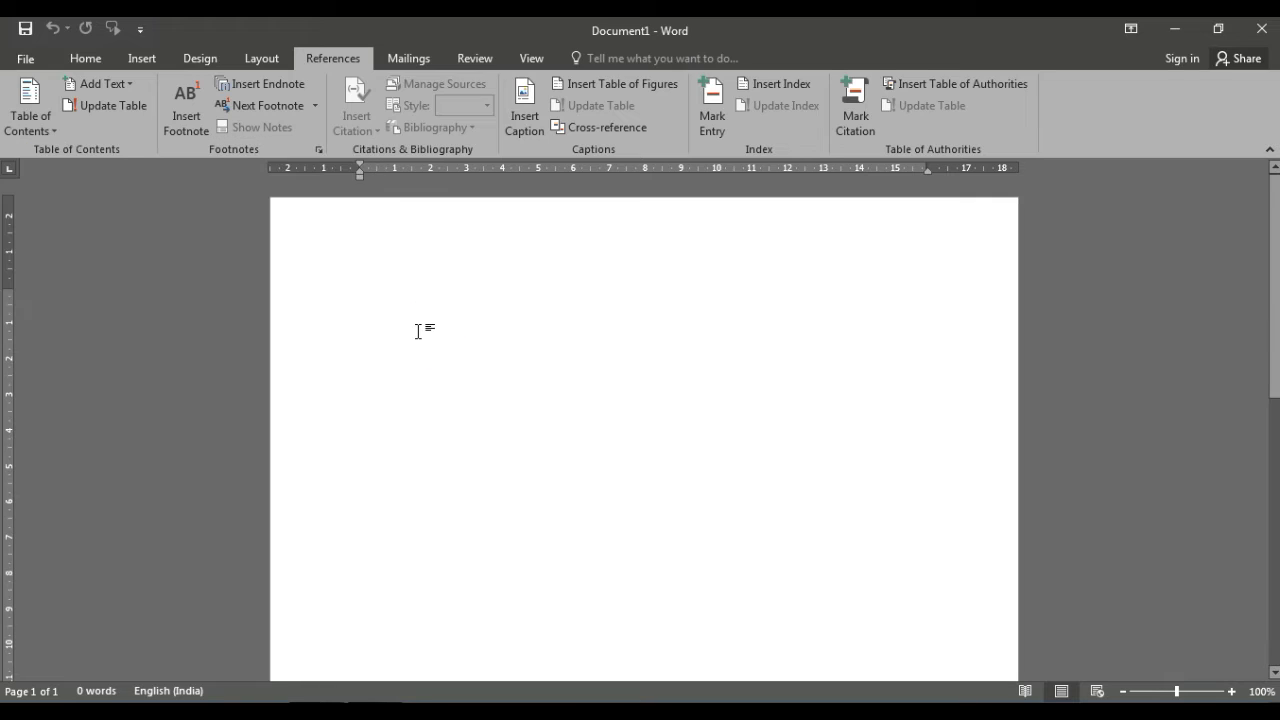
type("=ra")
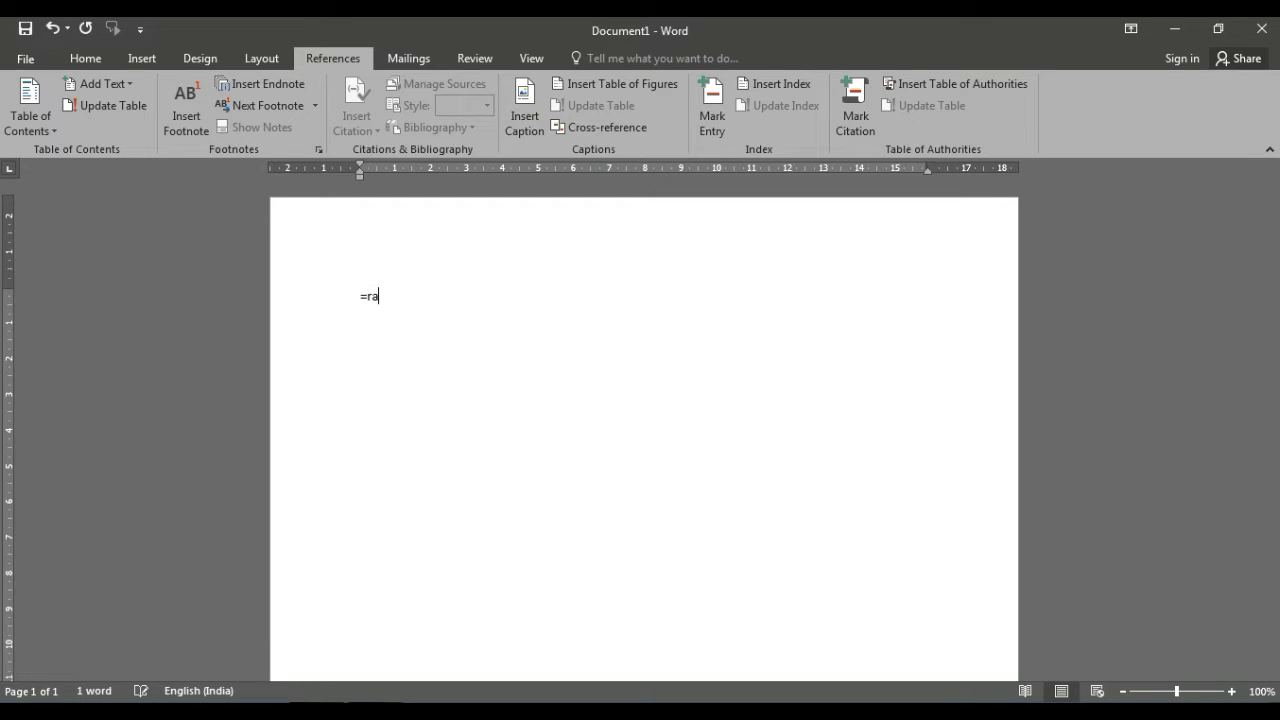
type("nd(")
type("99")
type(")")
key("Return")
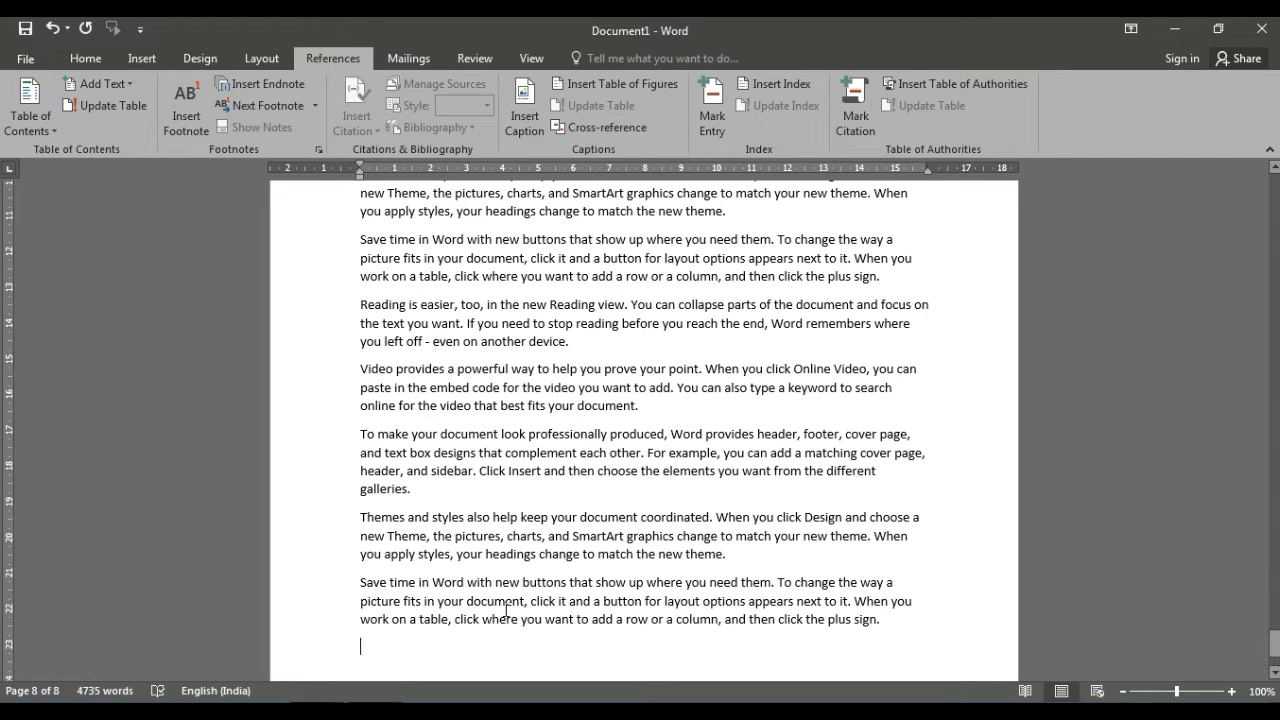
- Return to the top and put the caret before the first word, Video
left_click_drag(1274, 642, 1276, 188)
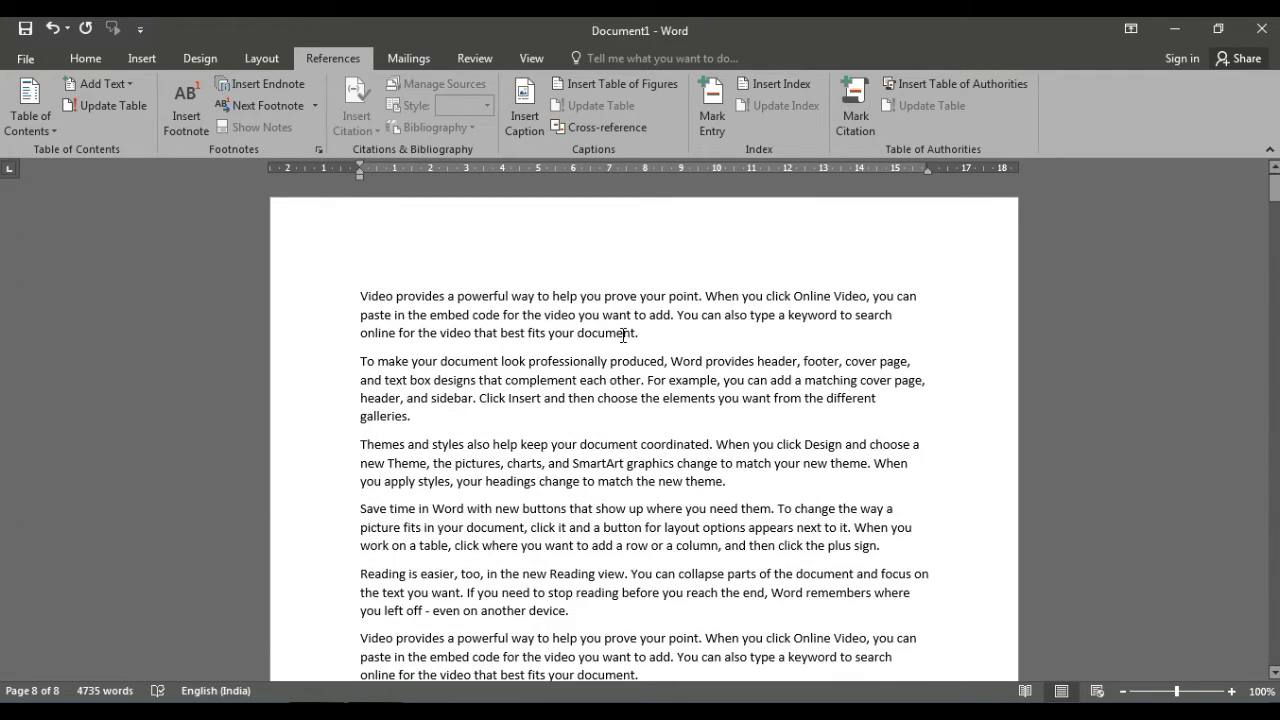
left_click(362, 294)
left_click(362, 291)
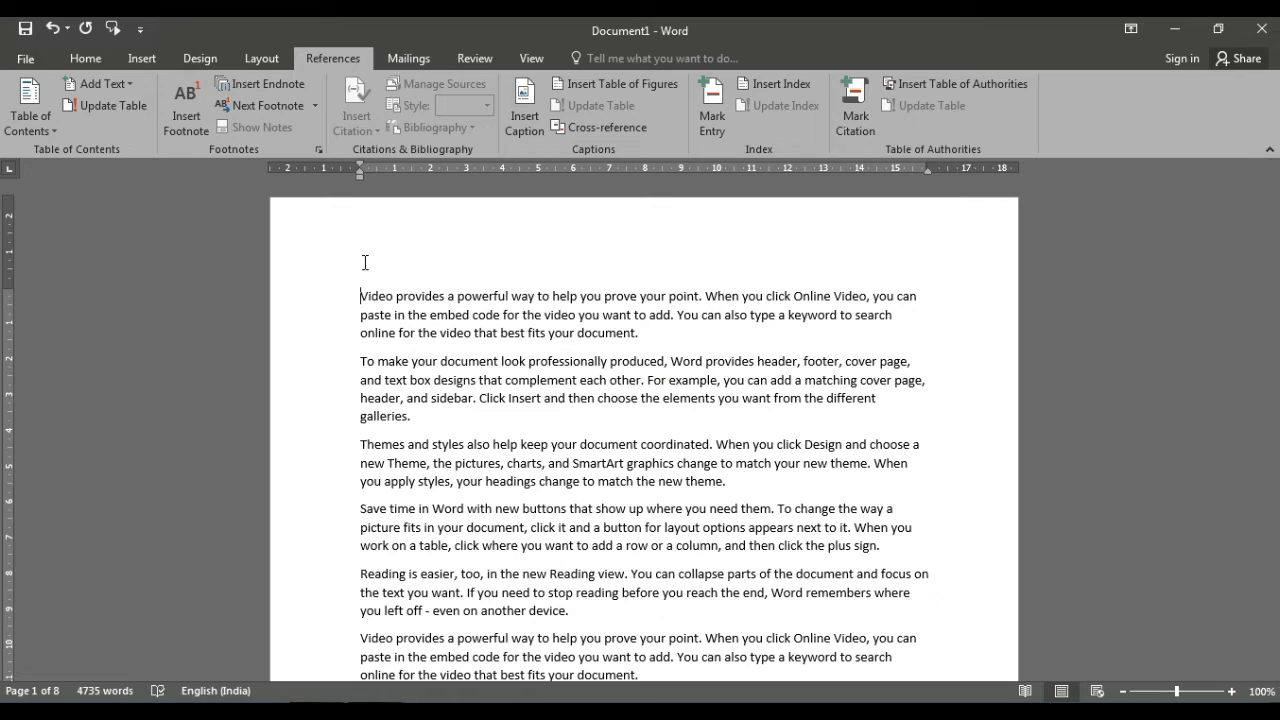
- Insert a page break to leave page 1 blank and add an empty line on page 2
key("ctrl+Return")
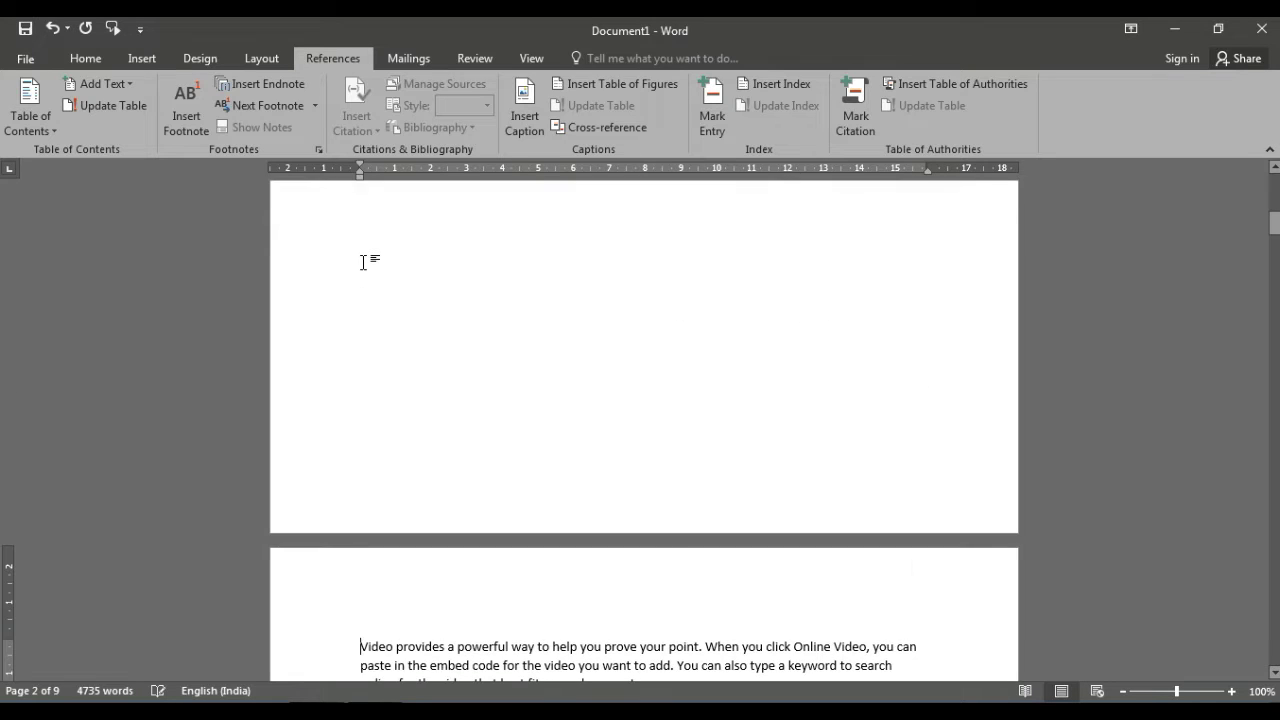
scroll(371, 263, "up", 5)
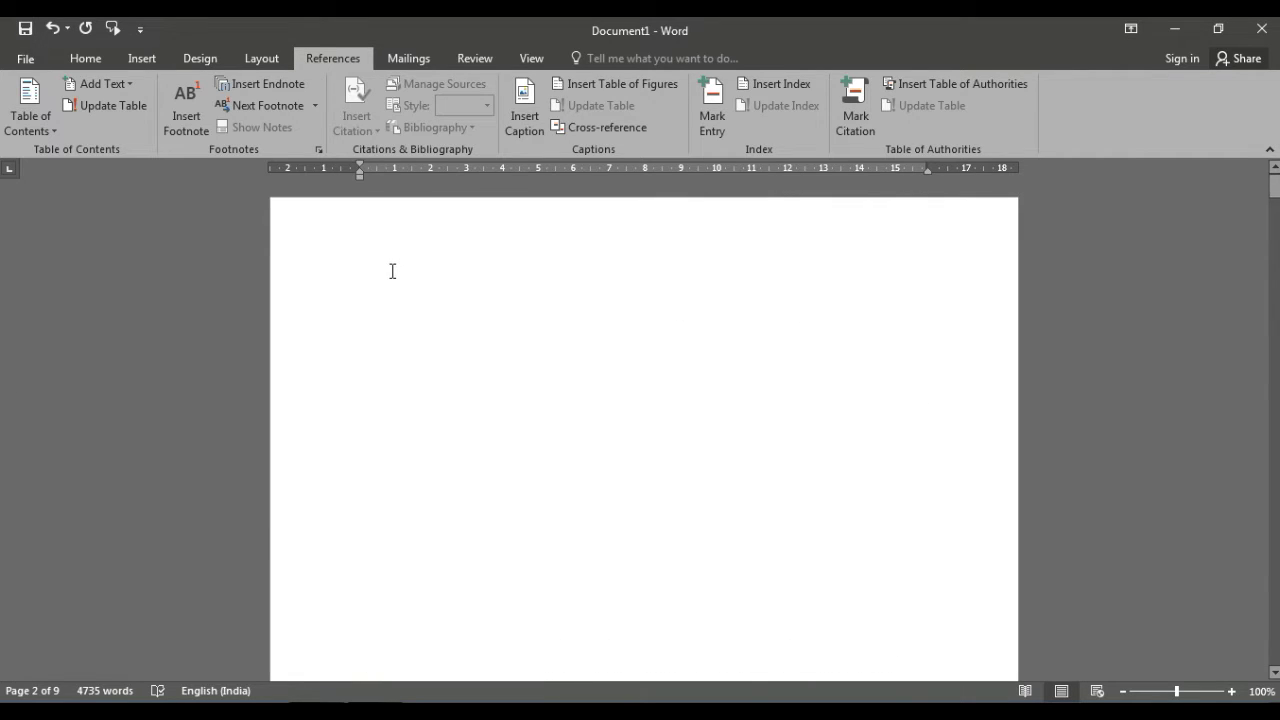
scroll(391, 271, "down", 20)
scroll(391, 271, "up", 7)
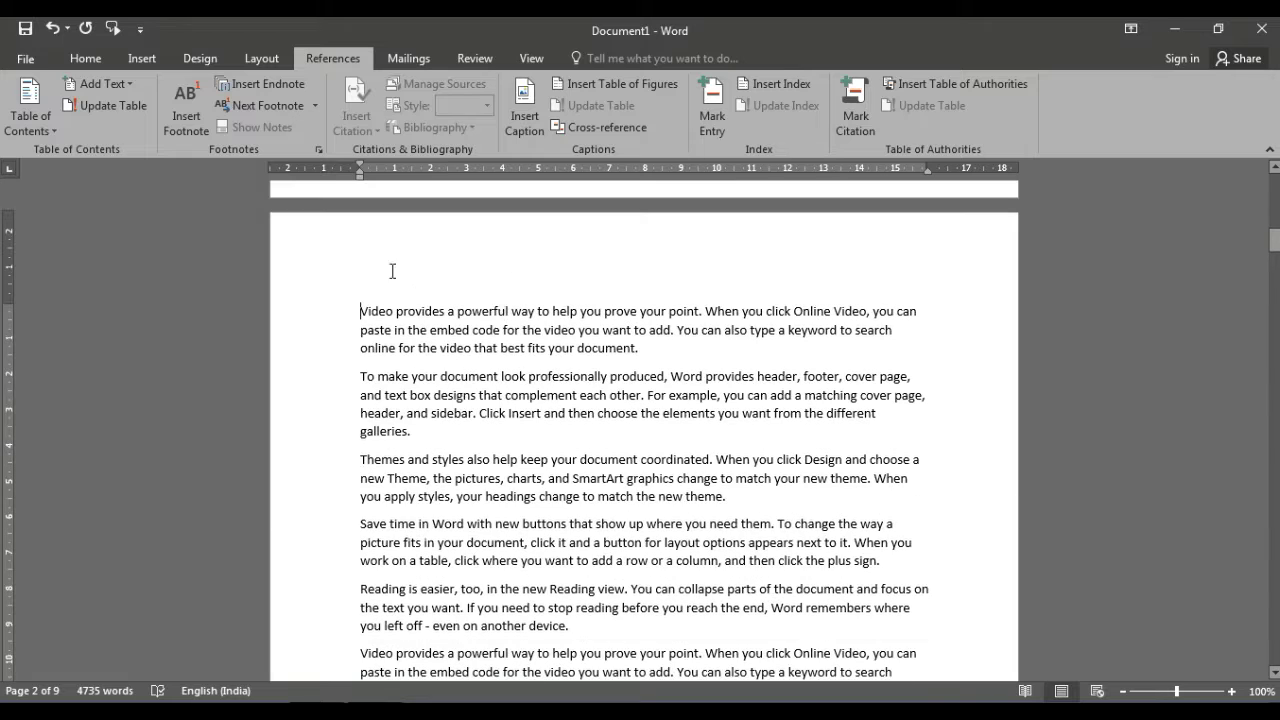
key("Return")
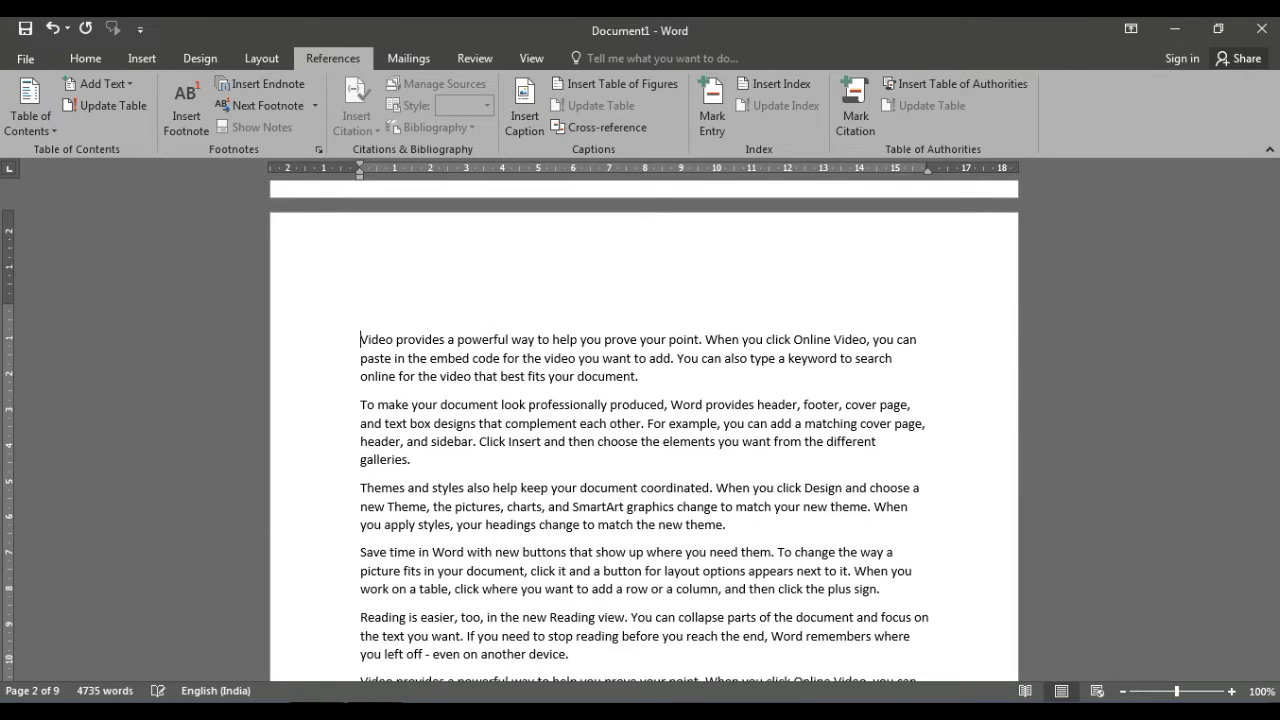
left_click(367, 291)
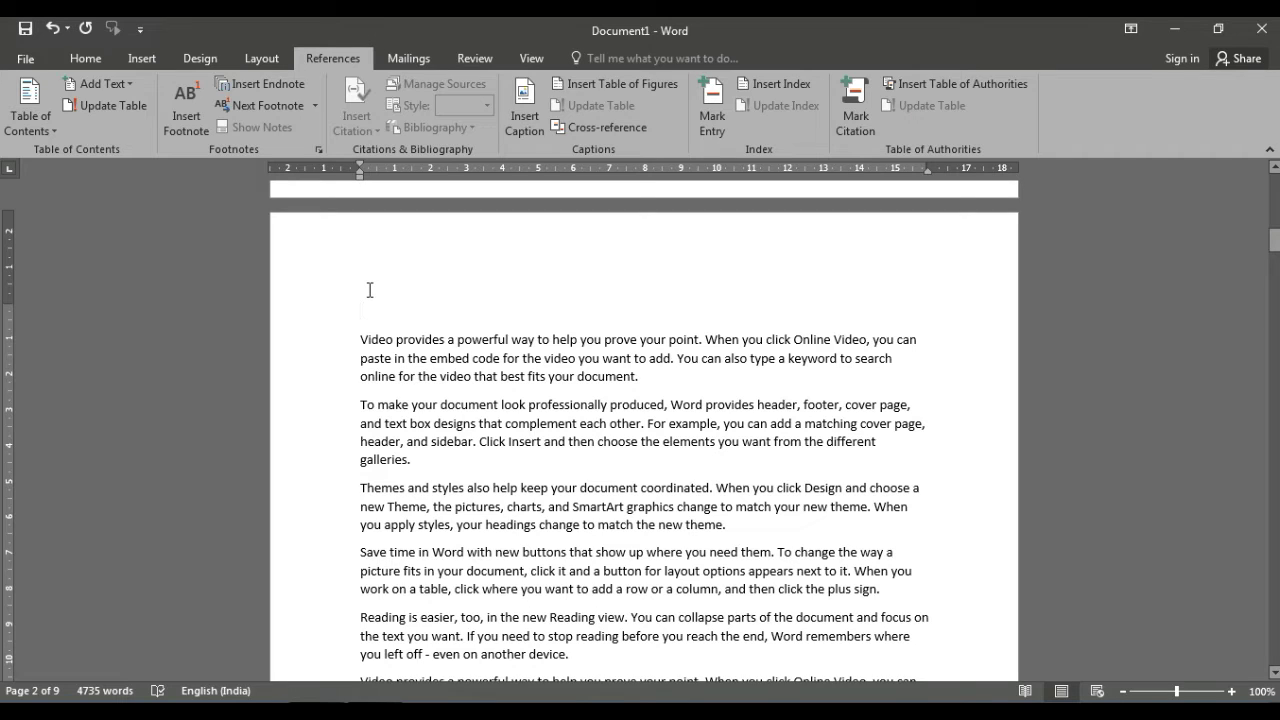
- Type the title 'computer fundamental' and convert it to uppercase COMPUTER FUNDAMENTAL
type("compute")
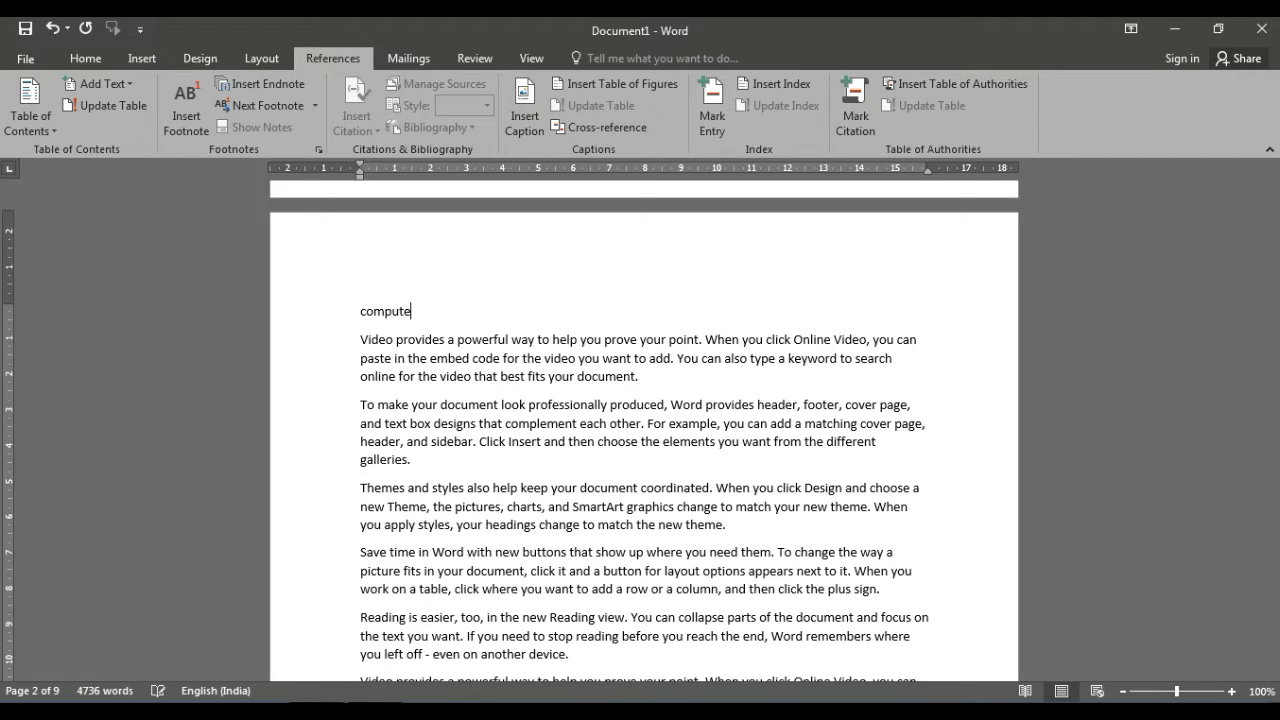
type("r fun")
type("da")
type("mental")
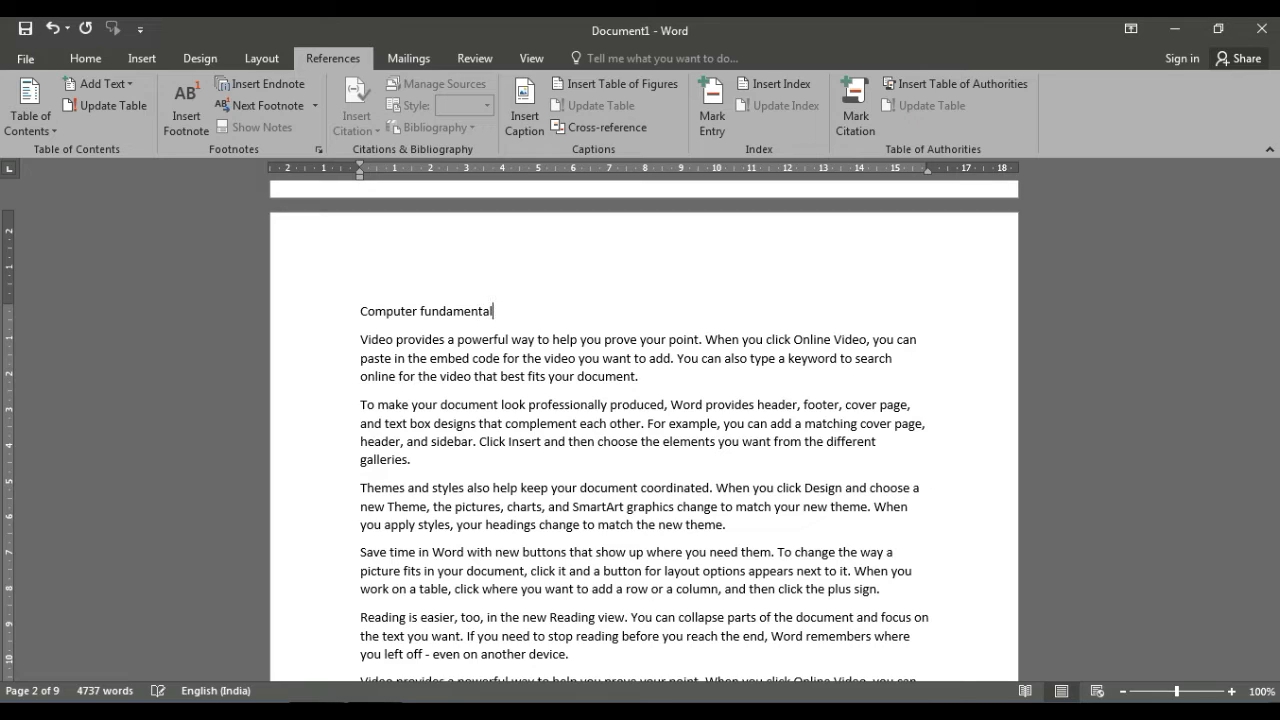
left_click(500, 312)
left_click_drag(500, 312, 382, 313)
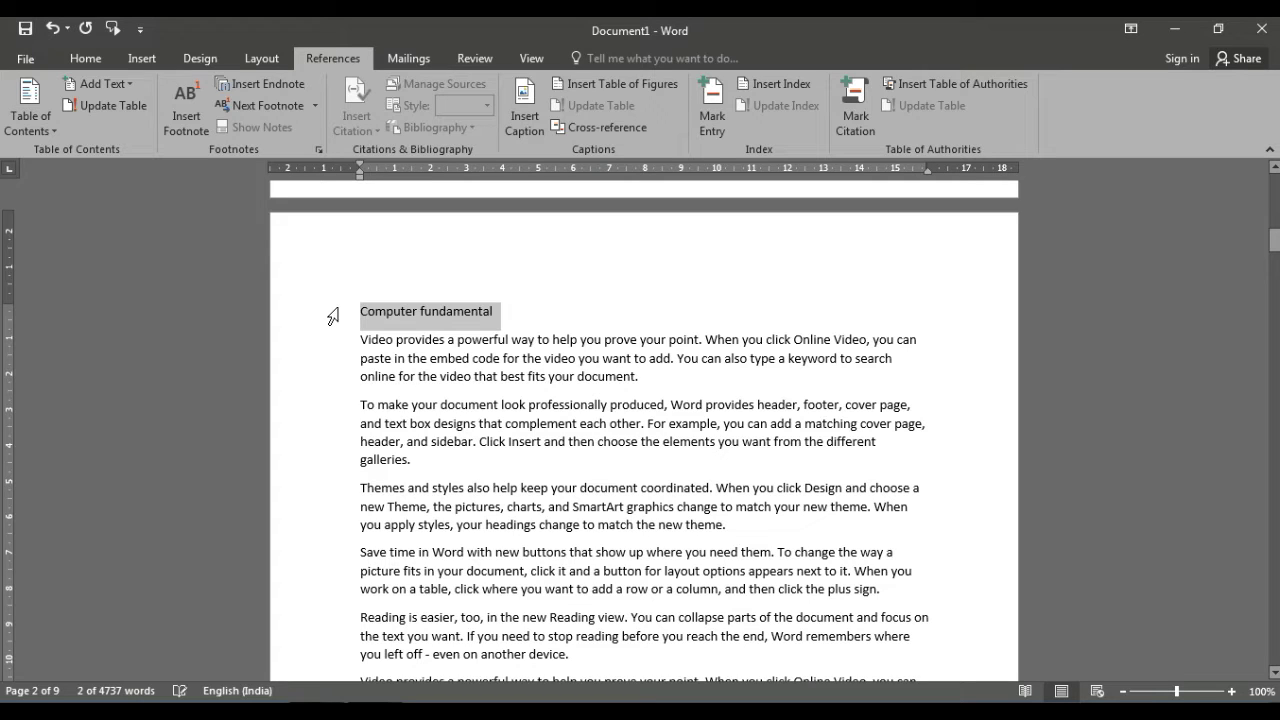
key("shift+F3")
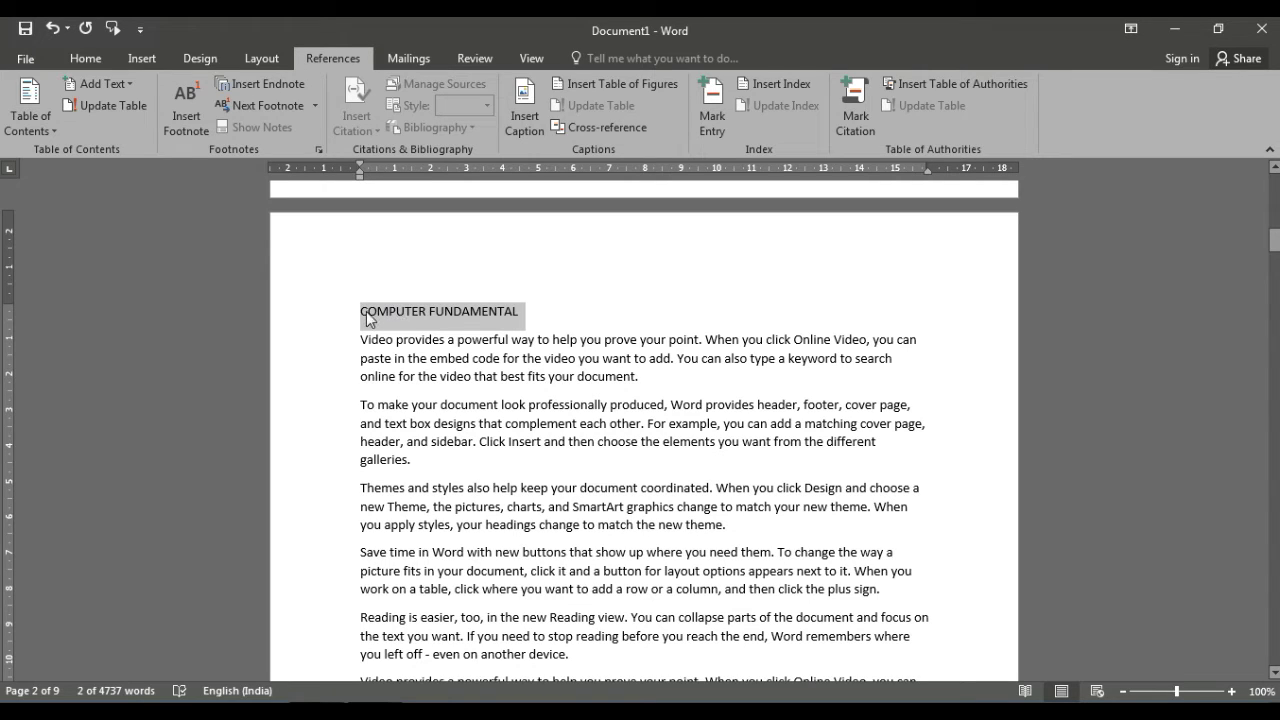
left_click(361, 313)
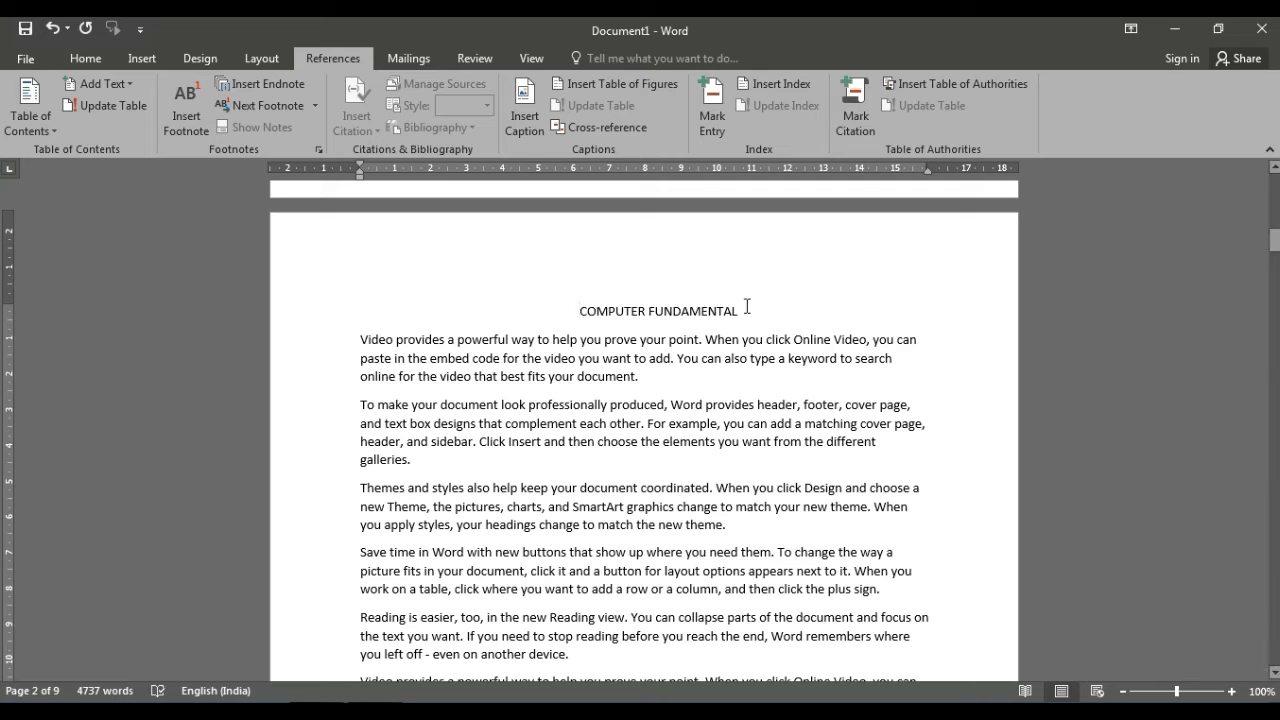
left_click(86, 58)
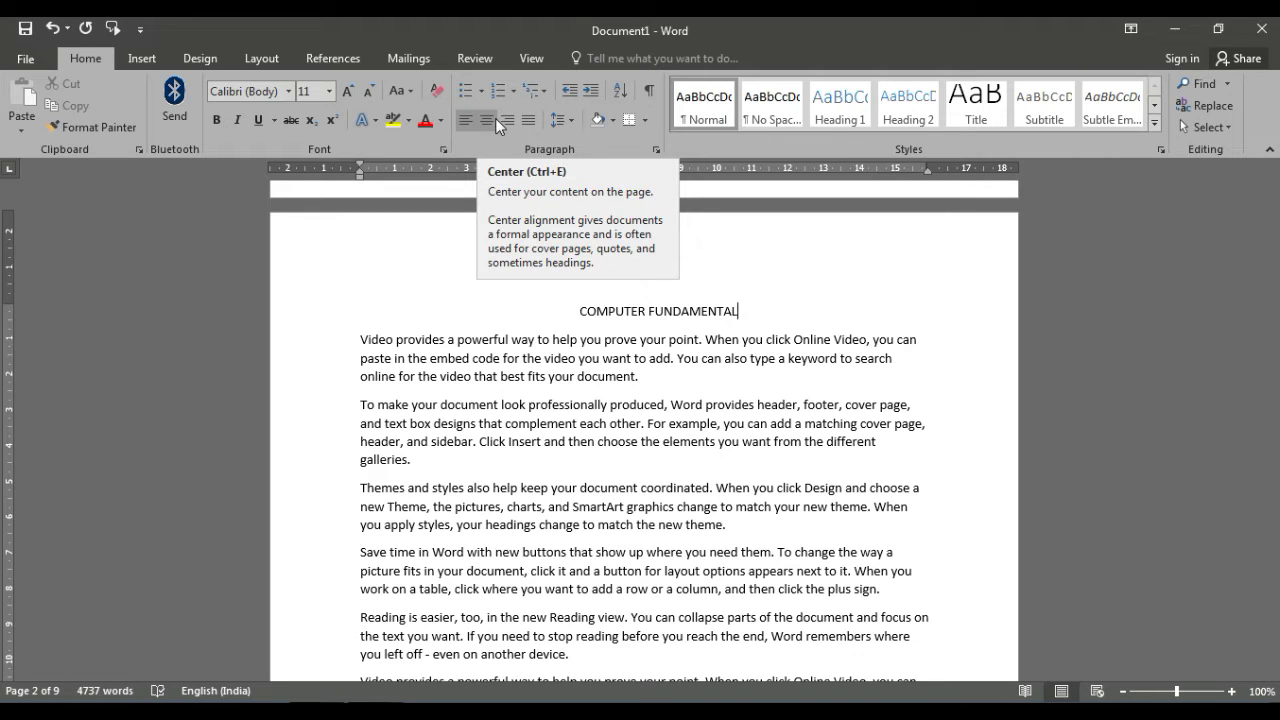
- Select the COMPUTER FUNDAMENTAL title and show the References Add Text level choices
triple_click(578, 308)
left_click(741, 311)
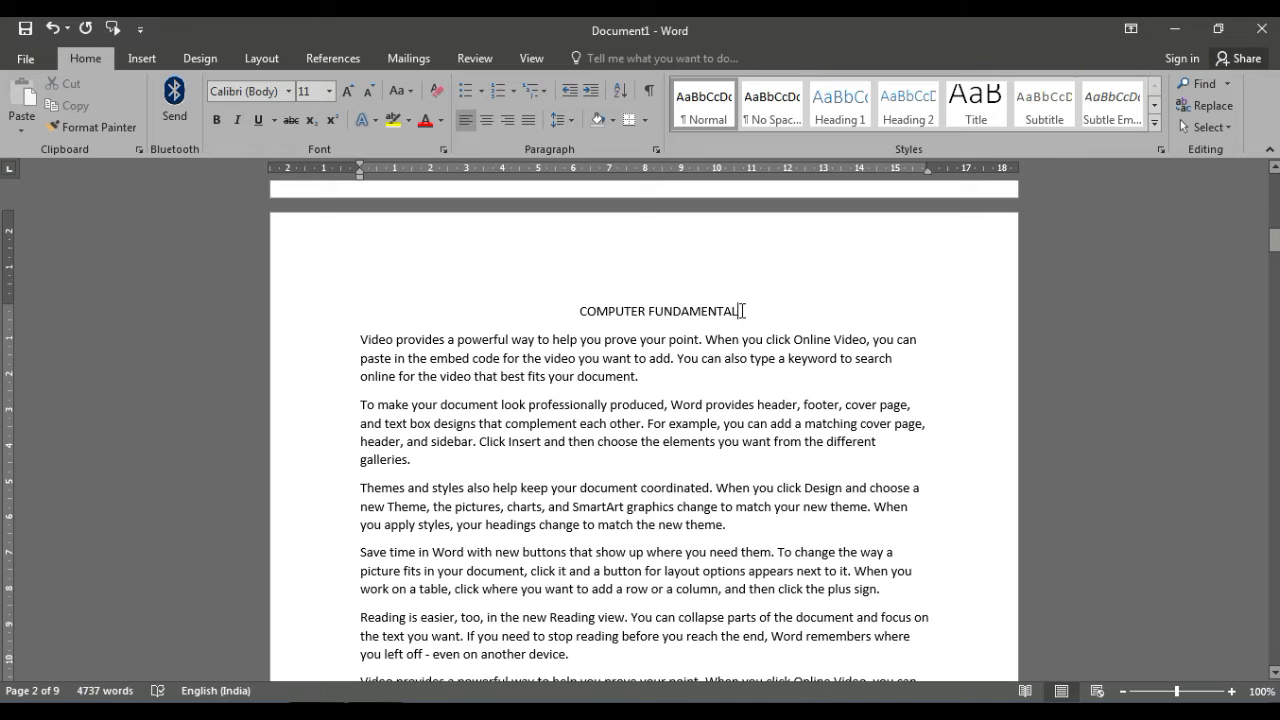
left_click_drag(741, 311, 597, 311)
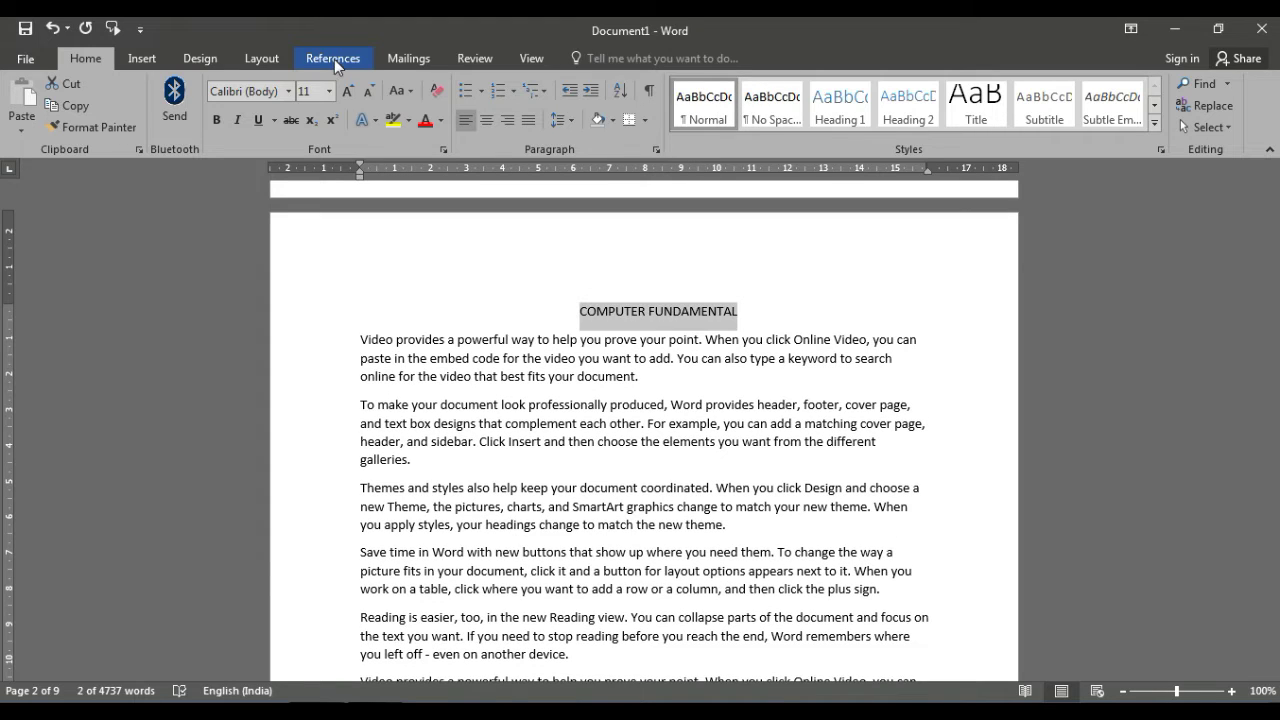
left_click(334, 59)
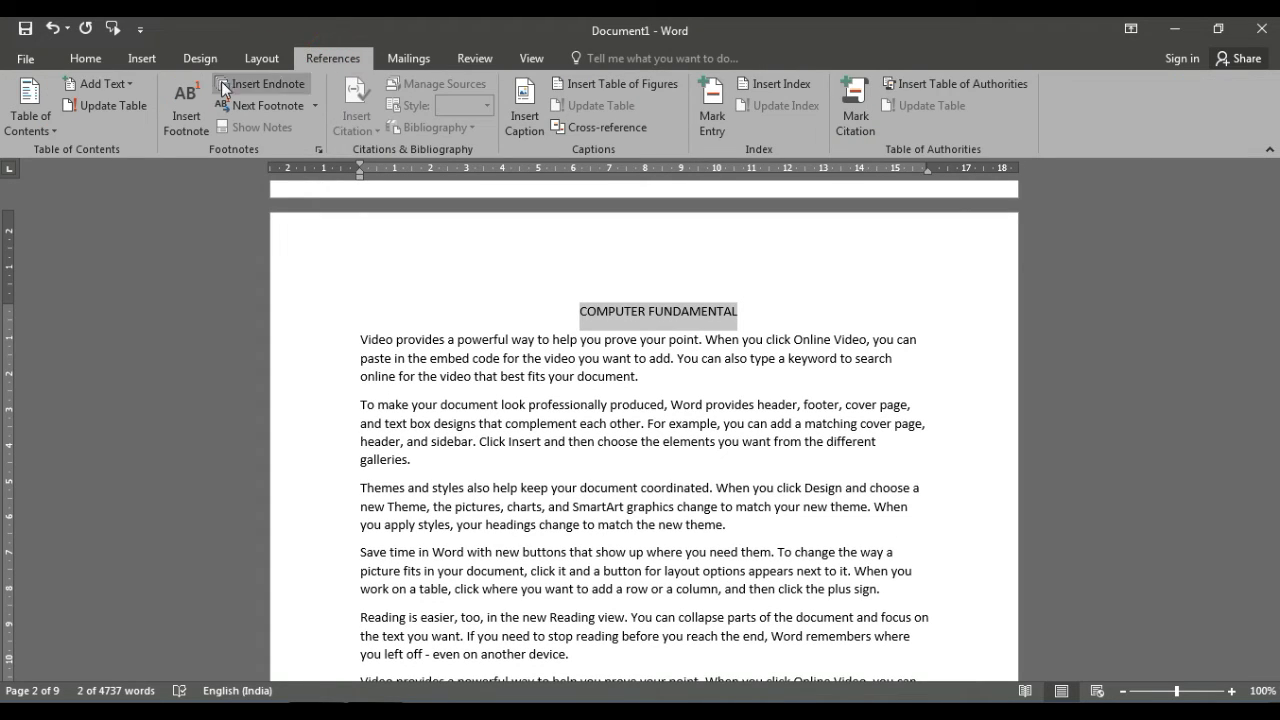
left_click(130, 85)
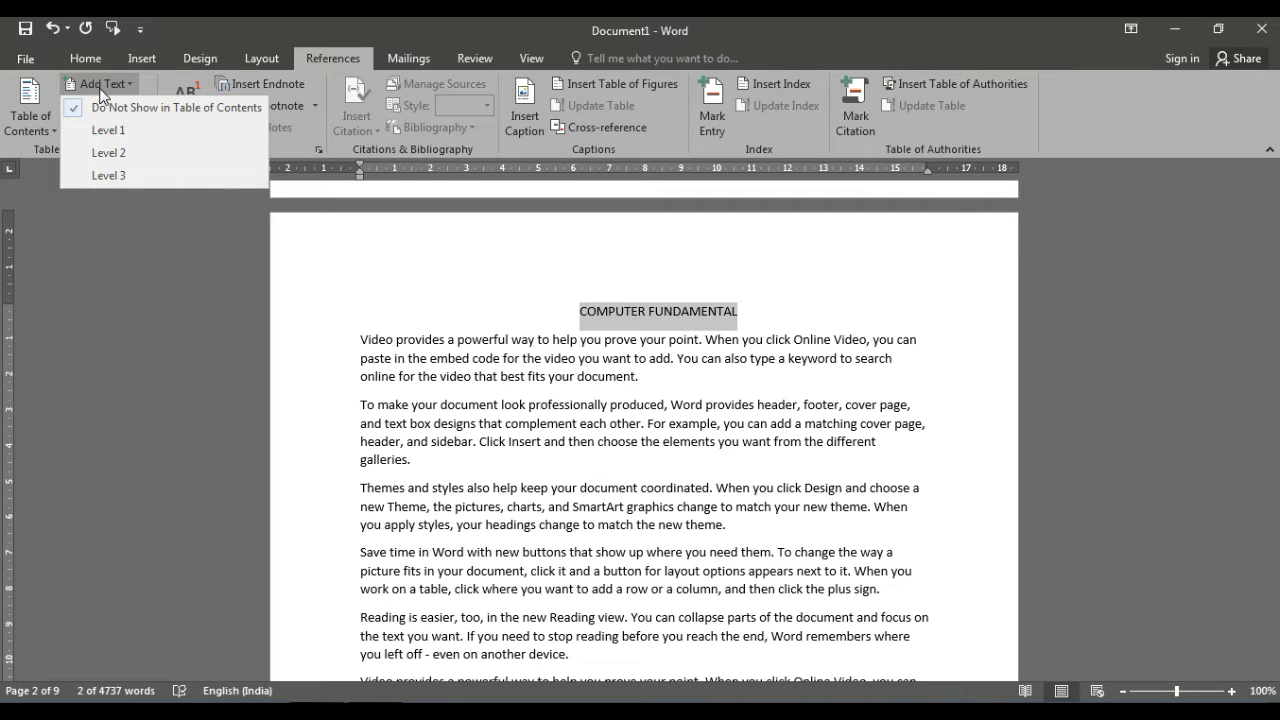
- Set COMPUTER FUNDAMENTAL as a Level 1 contents heading and centre it again
left_click(563, 314)
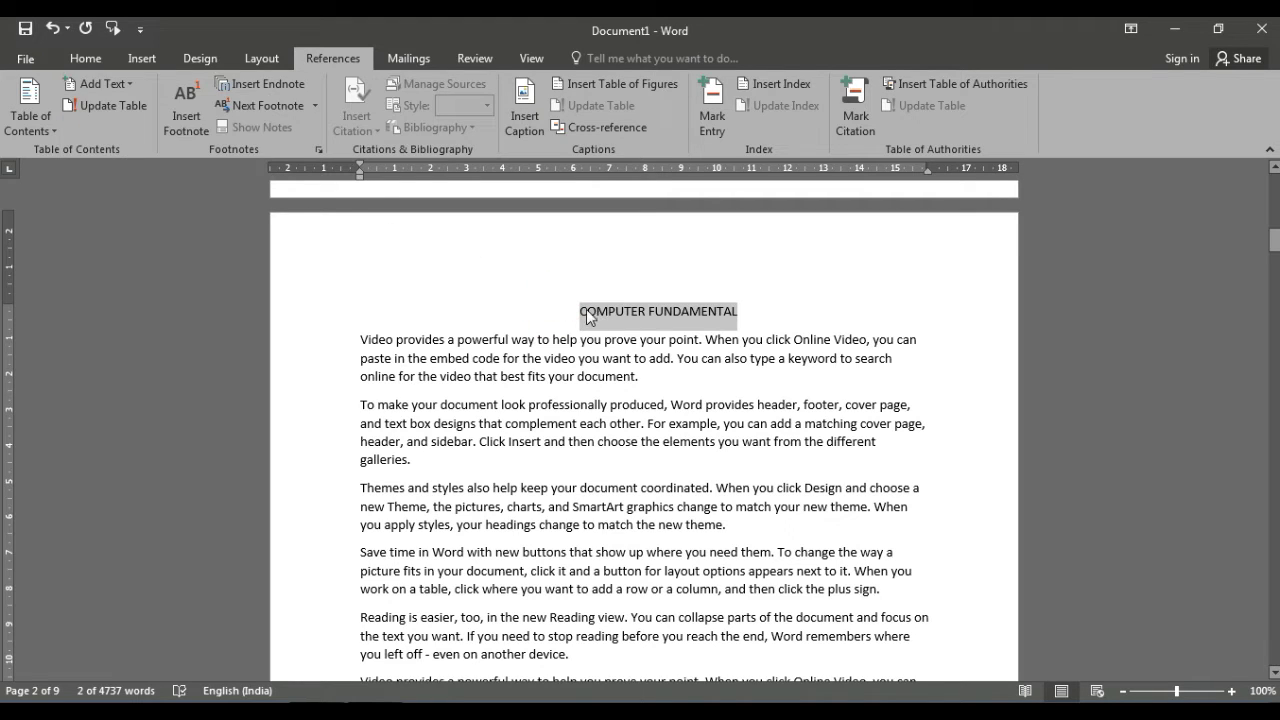
left_click(131, 84)
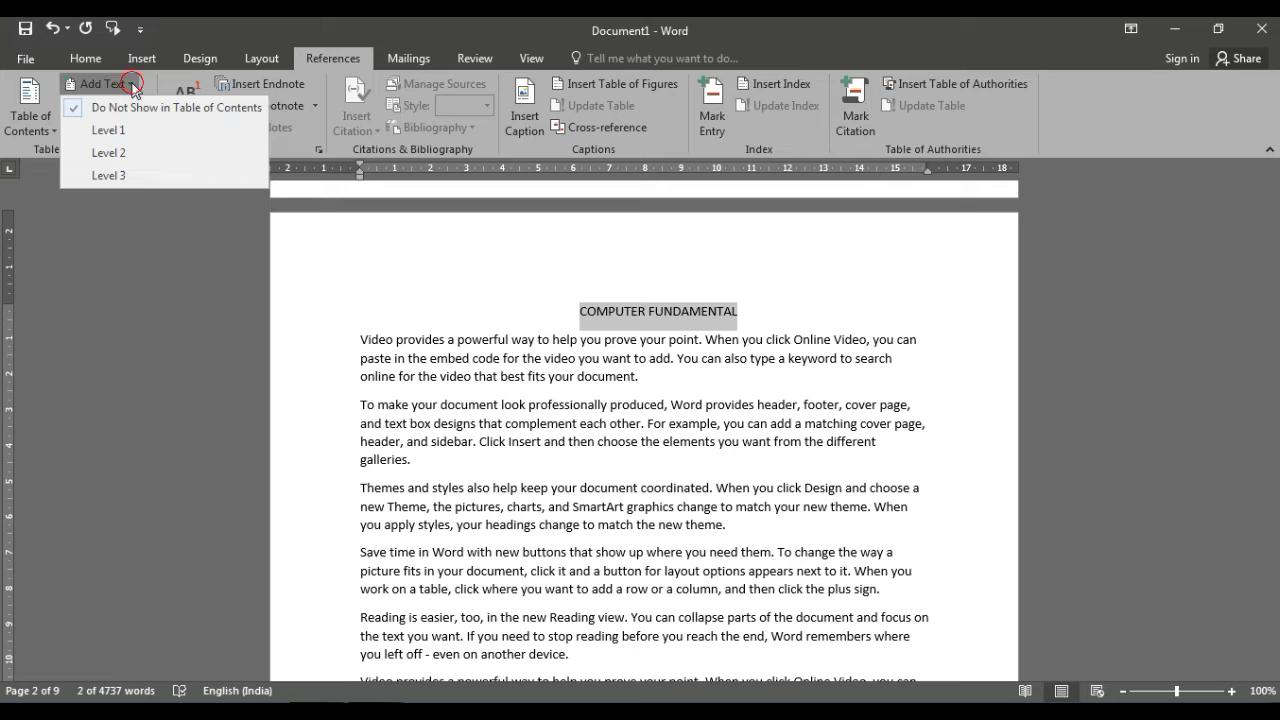
left_click(108, 130)
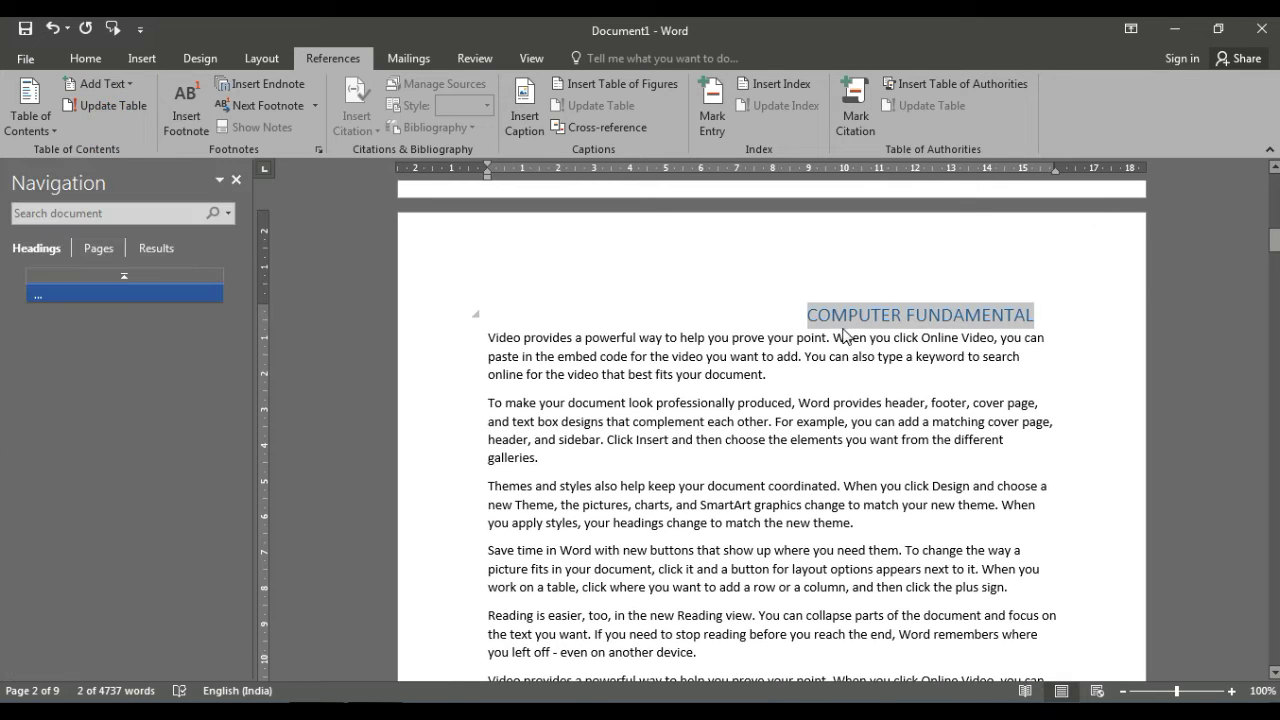
left_click(814, 315)
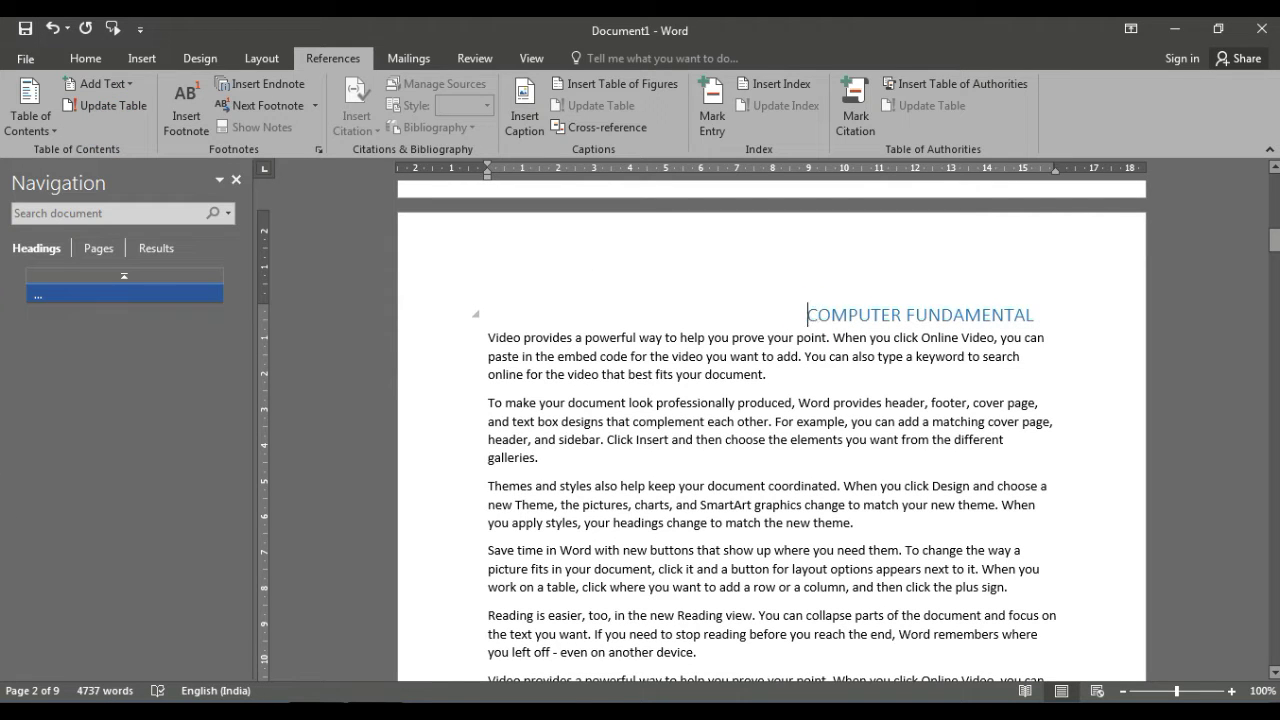
key("ctrl+e")
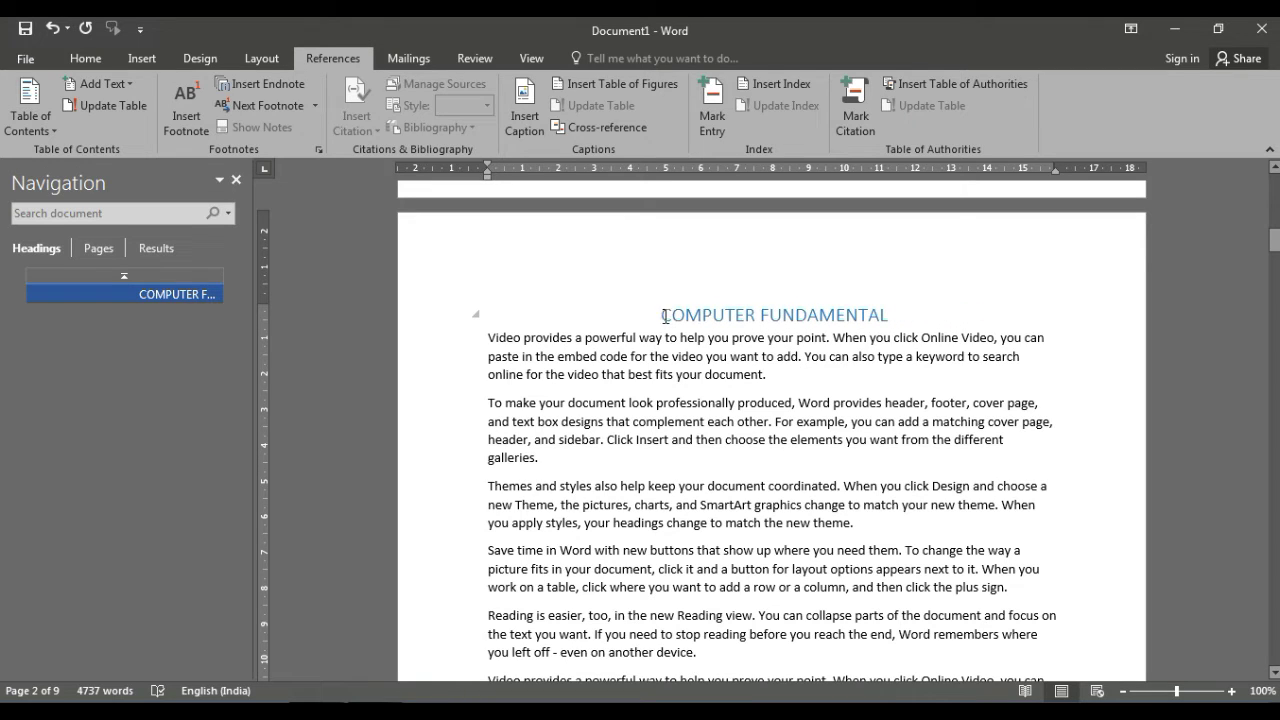
- Make the COMPUTER FUNDAMENTAL heading bold and underlined, then close the navigation pane
left_click_drag(651, 310, 886, 330)
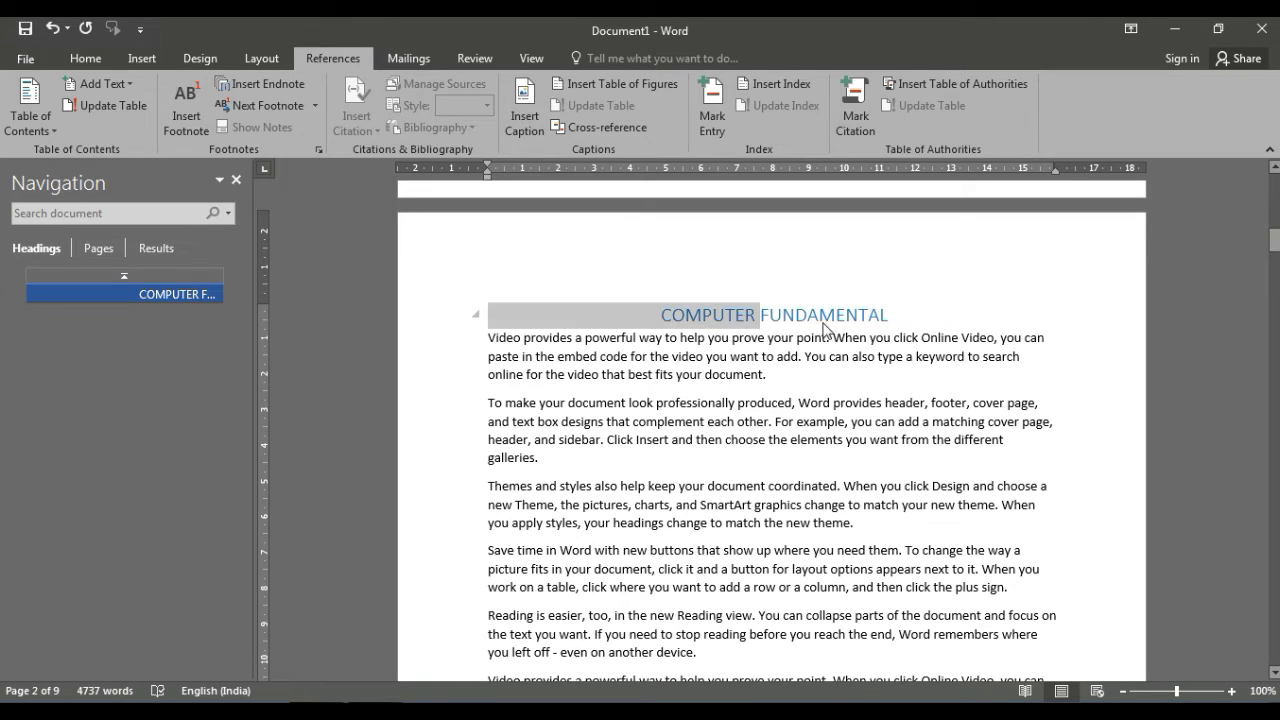
left_click(888, 305)
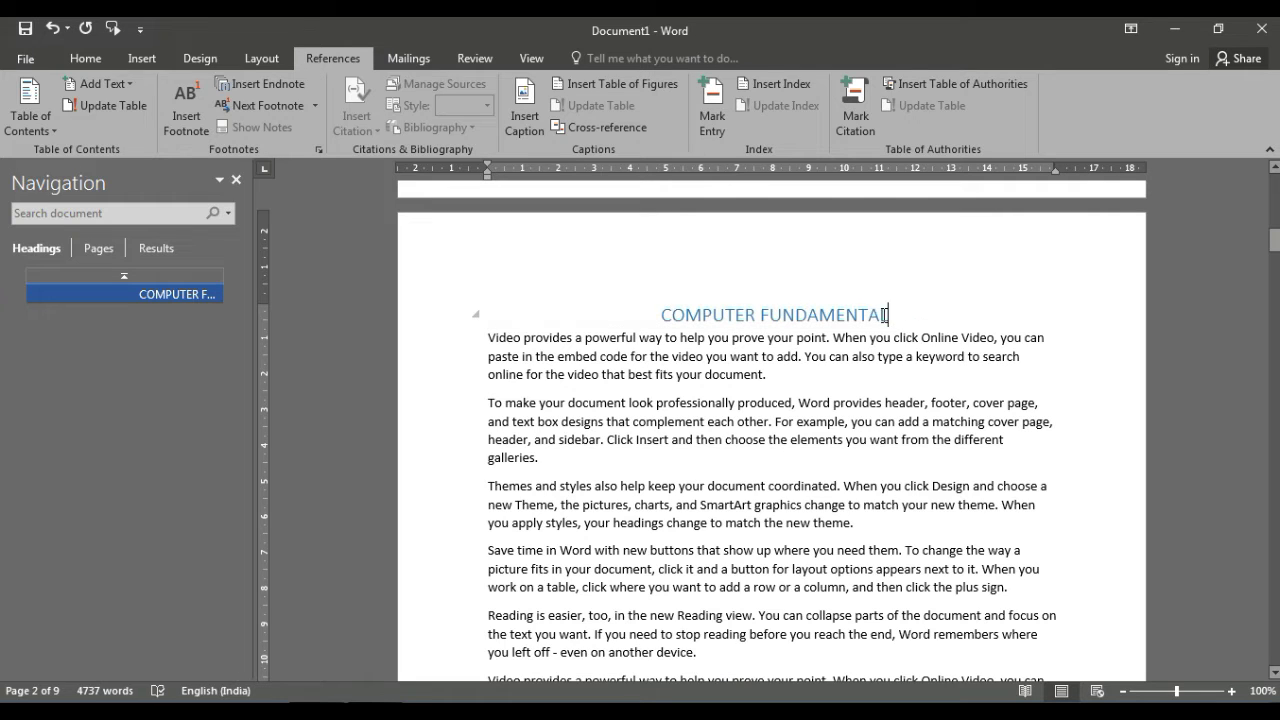
left_click_drag(886, 315, 699, 316)
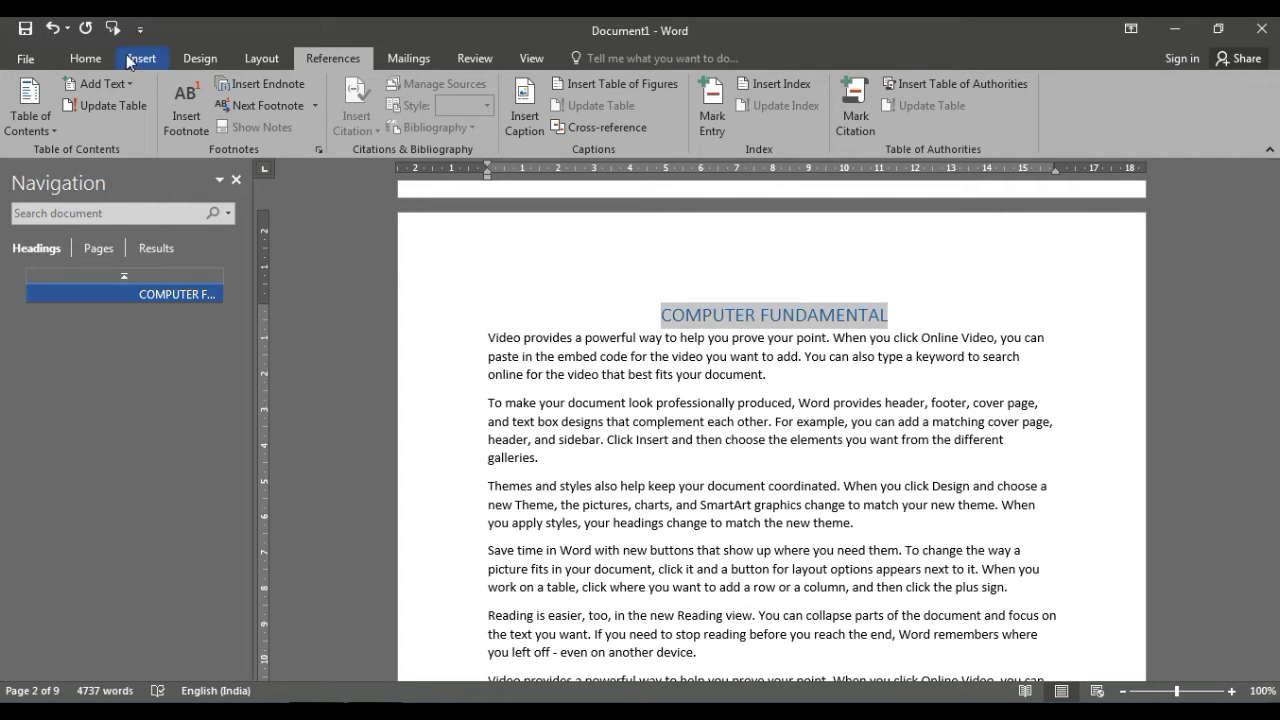
left_click(87, 58)
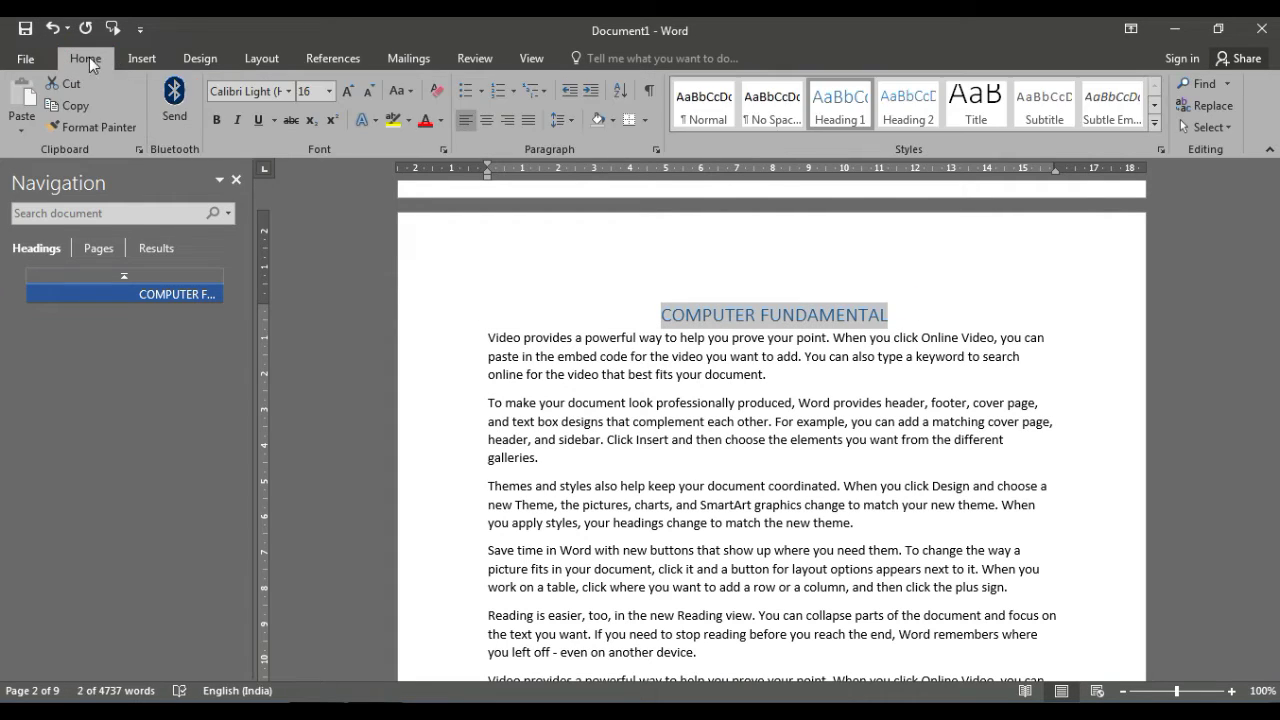
left_click(259, 122)
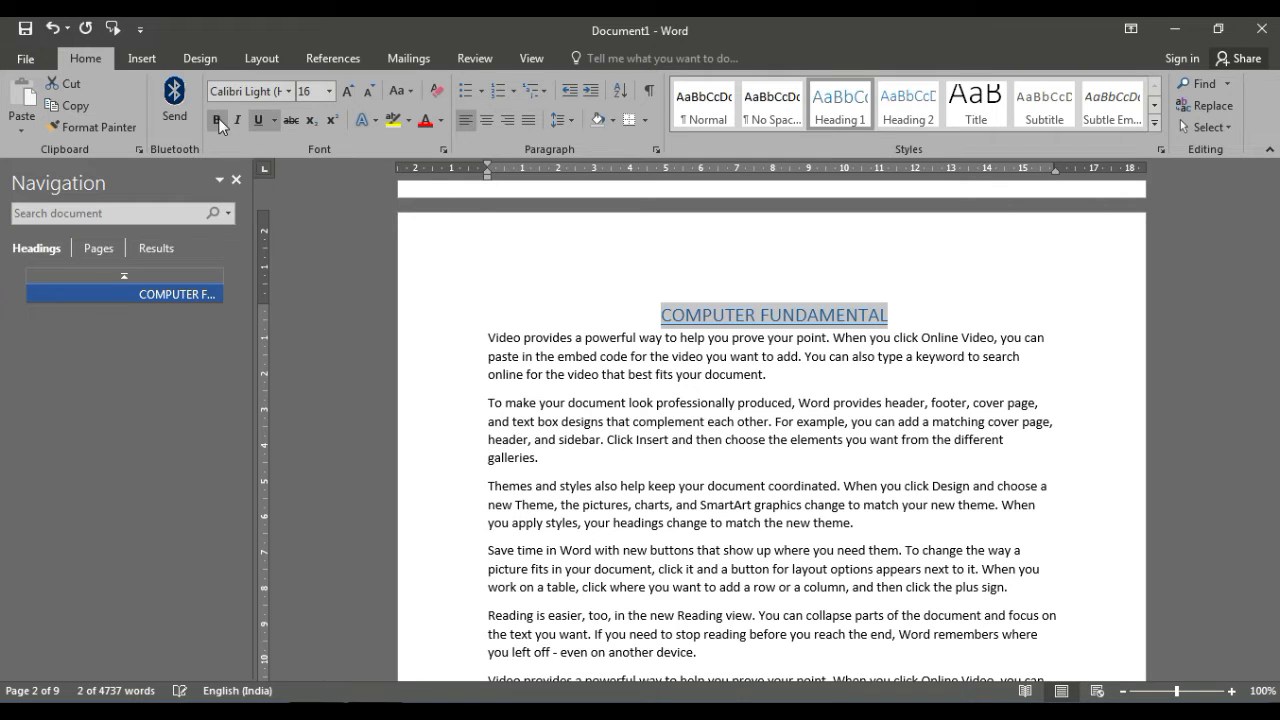
left_click(218, 118)
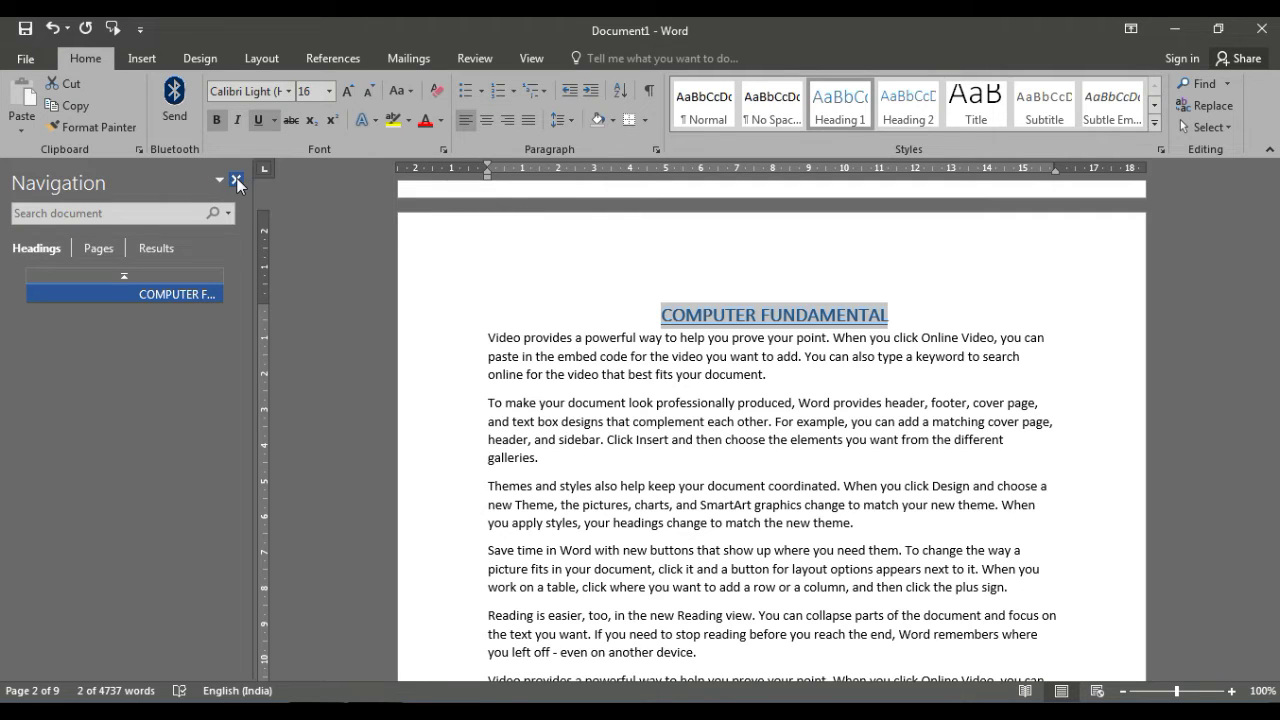
left_click(237, 181)
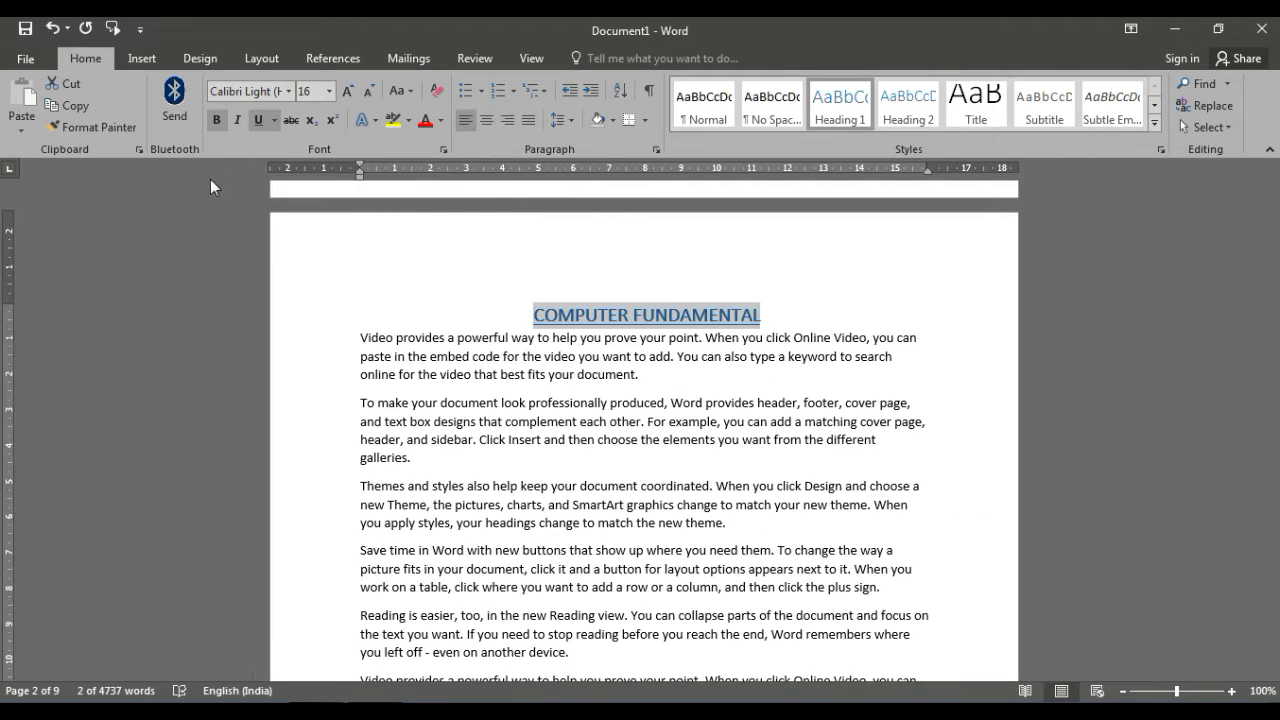
- Add a new line above the next section's first paragraph and type 'Software'
left_click(534, 320)
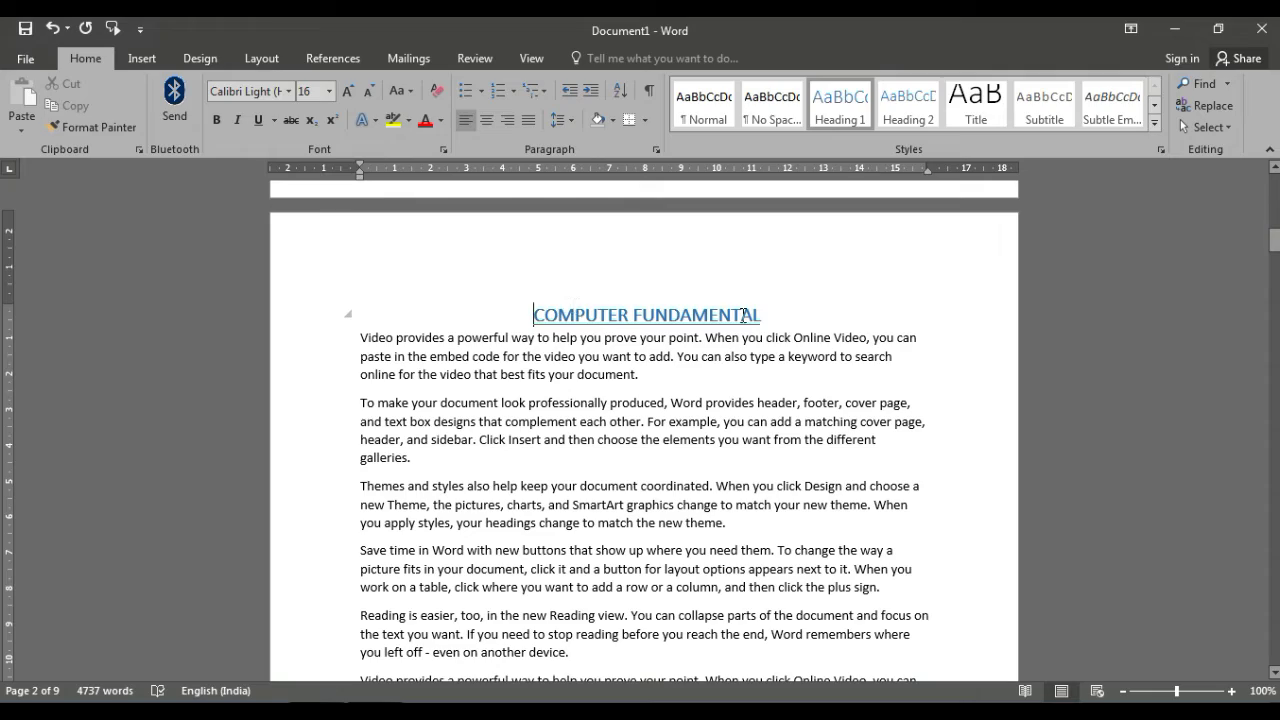
scroll(743, 315, "down", 2)
scroll(650, 350, "down", 4)
scroll(594, 380, "down", 2)
scroll(590, 384, "down", 3)
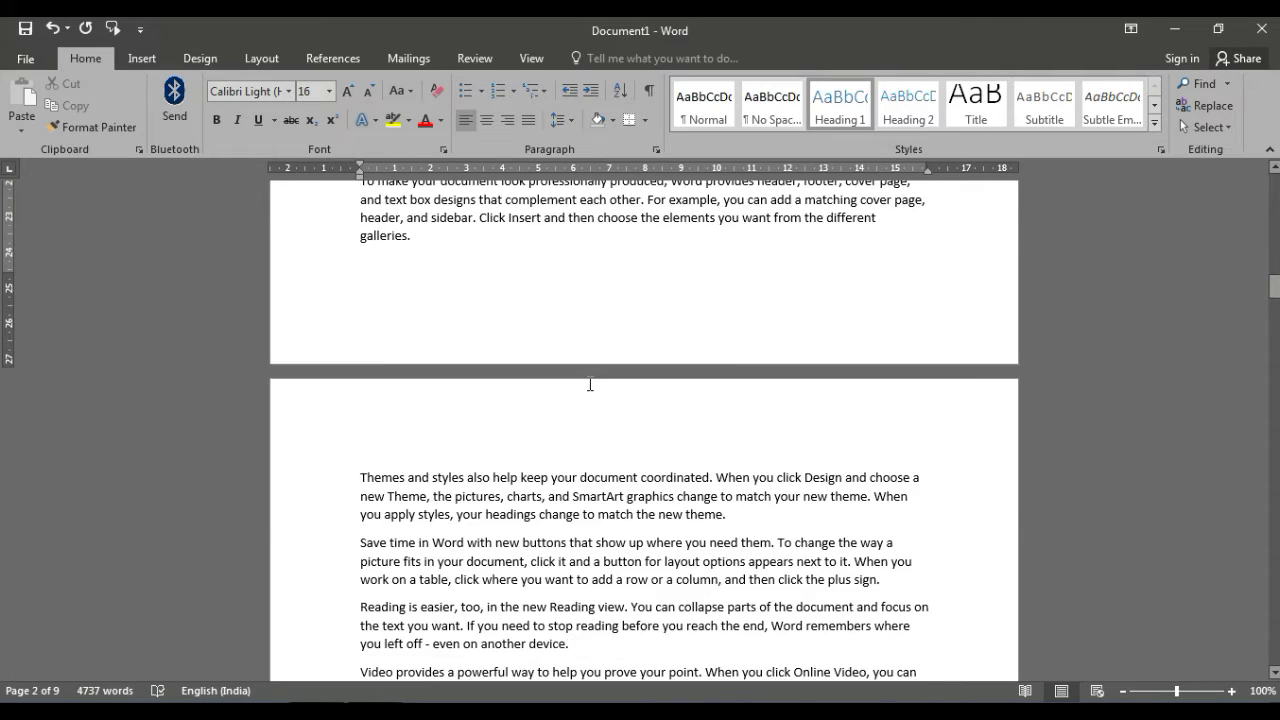
scroll(590, 384, "down", 5)
scroll(396, 332, "down", 3)
scroll(396, 332, "down", 5)
scroll(371, 258, "down", 2)
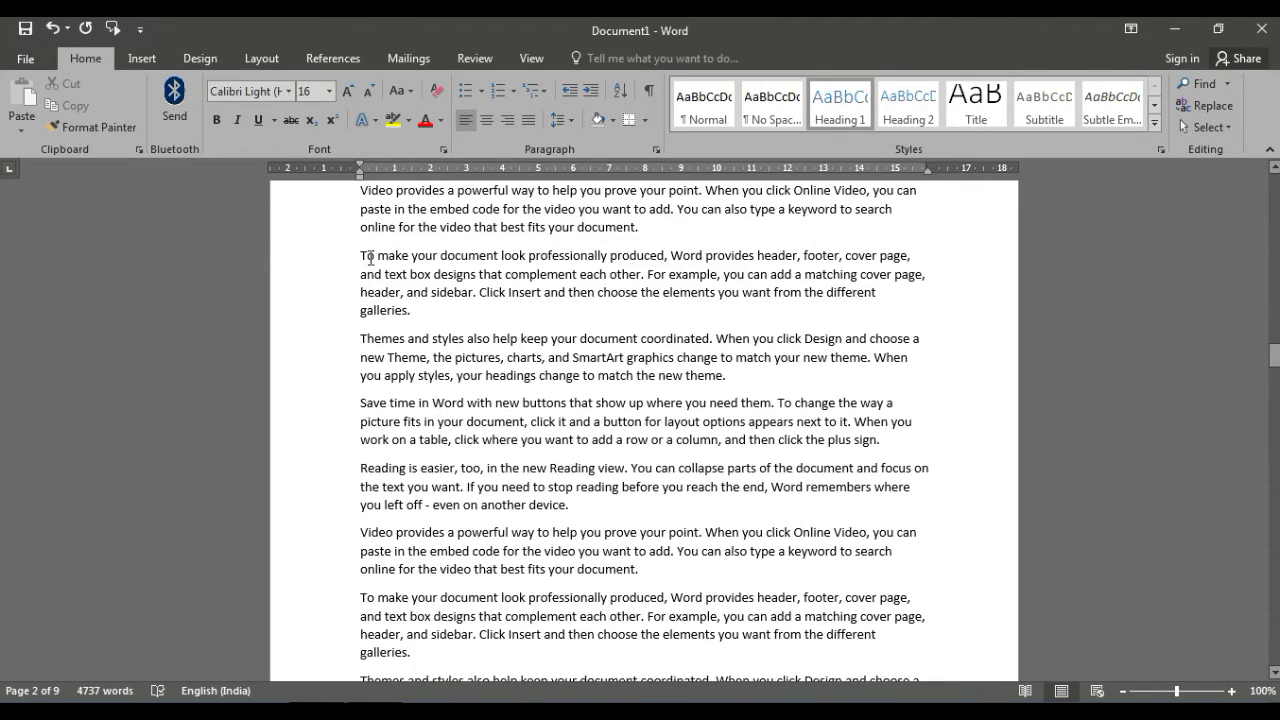
scroll(370, 258, "up", 3)
left_click(357, 337)
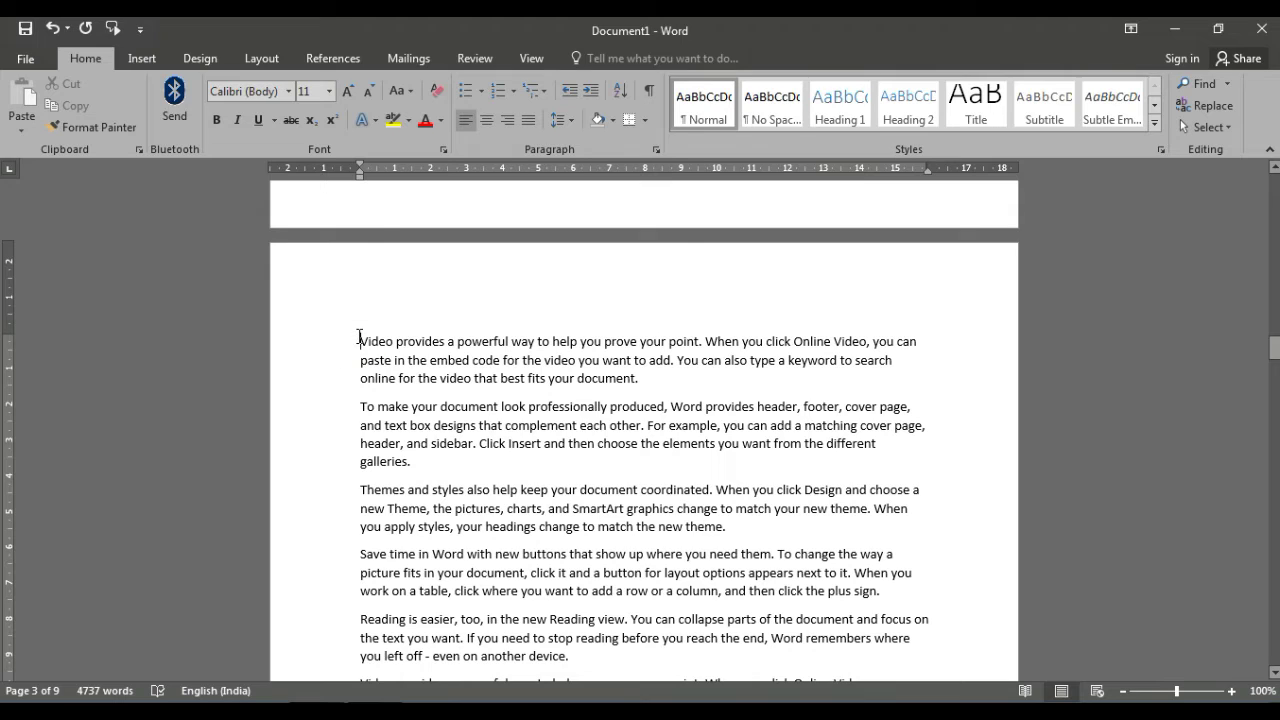
key("Return")
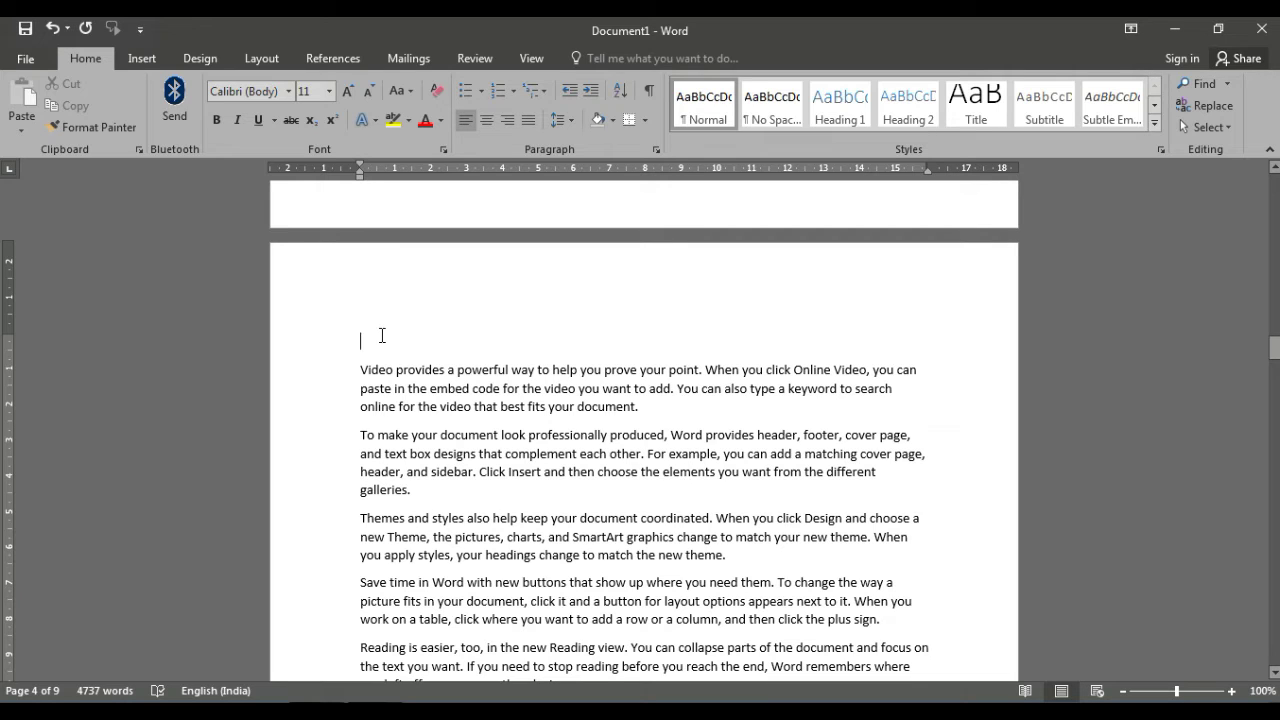
type("Software")
- Apply Heading 1 style to Software and centre it
left_click(324, 346)
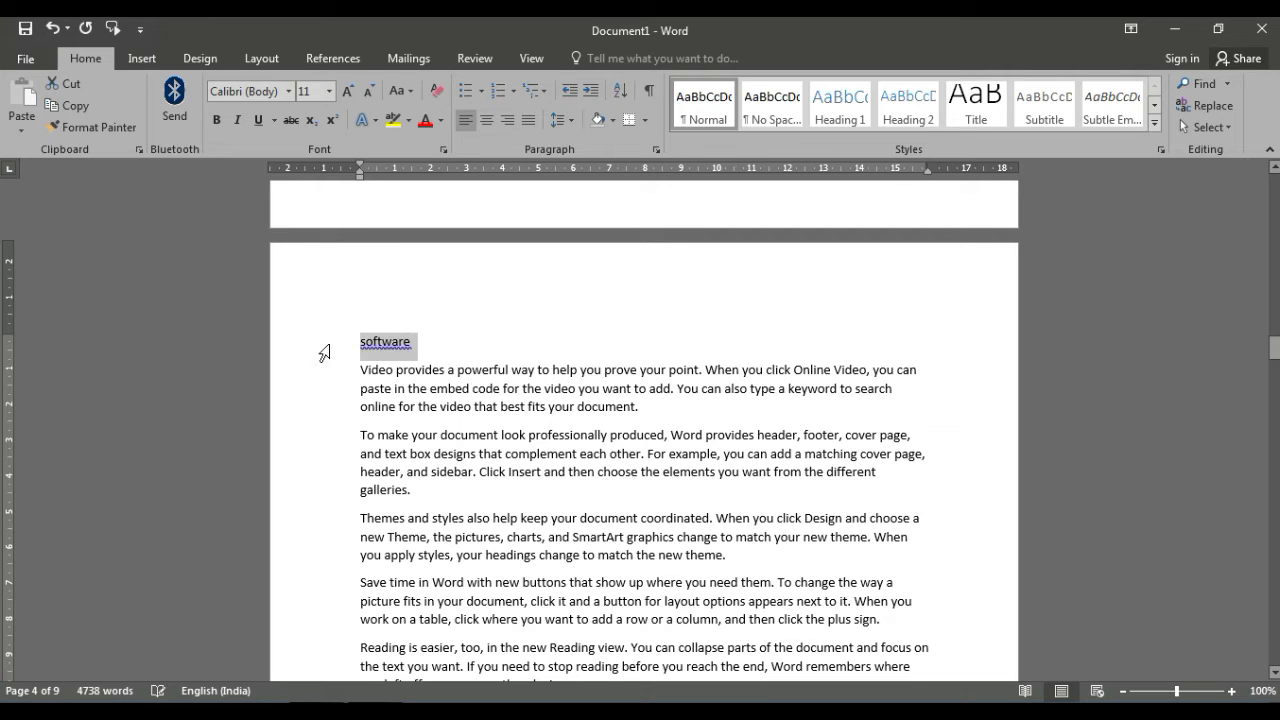
scroll(133, 66, "down", 4)
left_click(130, 84)
left_click(130, 127)
left_click(86, 58)
left_click(487, 120)
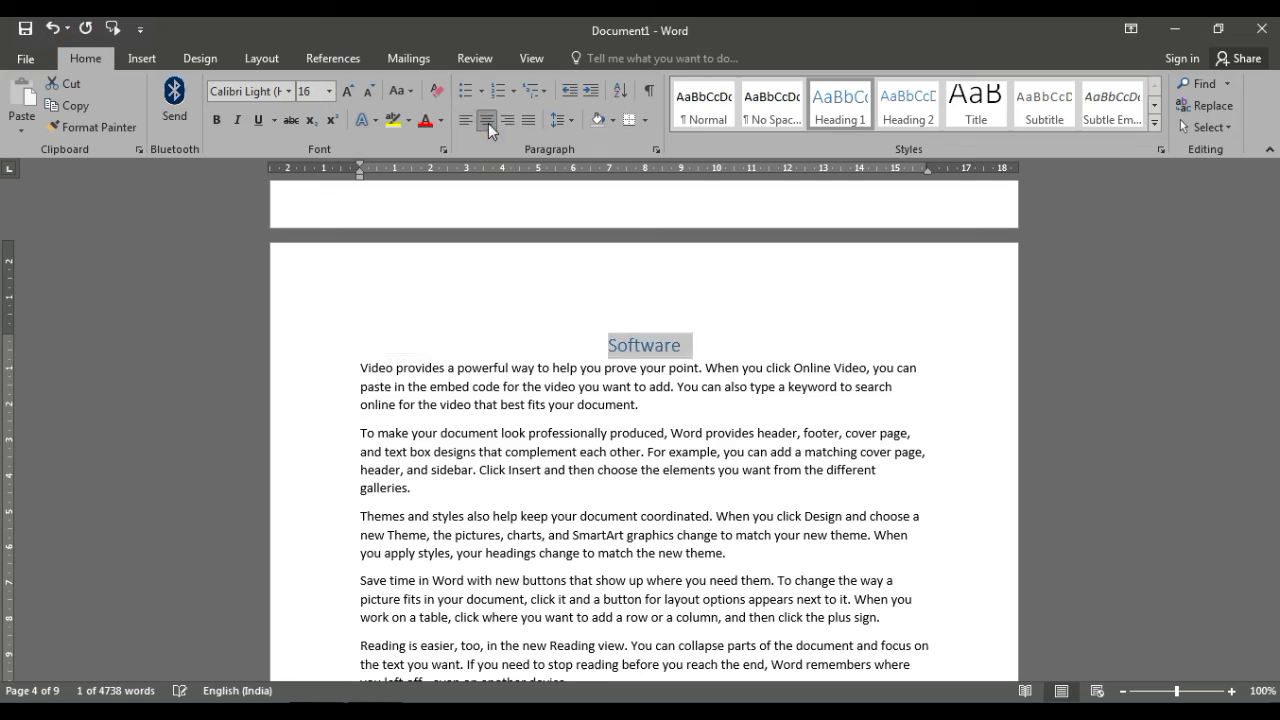
left_click(590, 450)
scroll(574, 486, "down", 7)
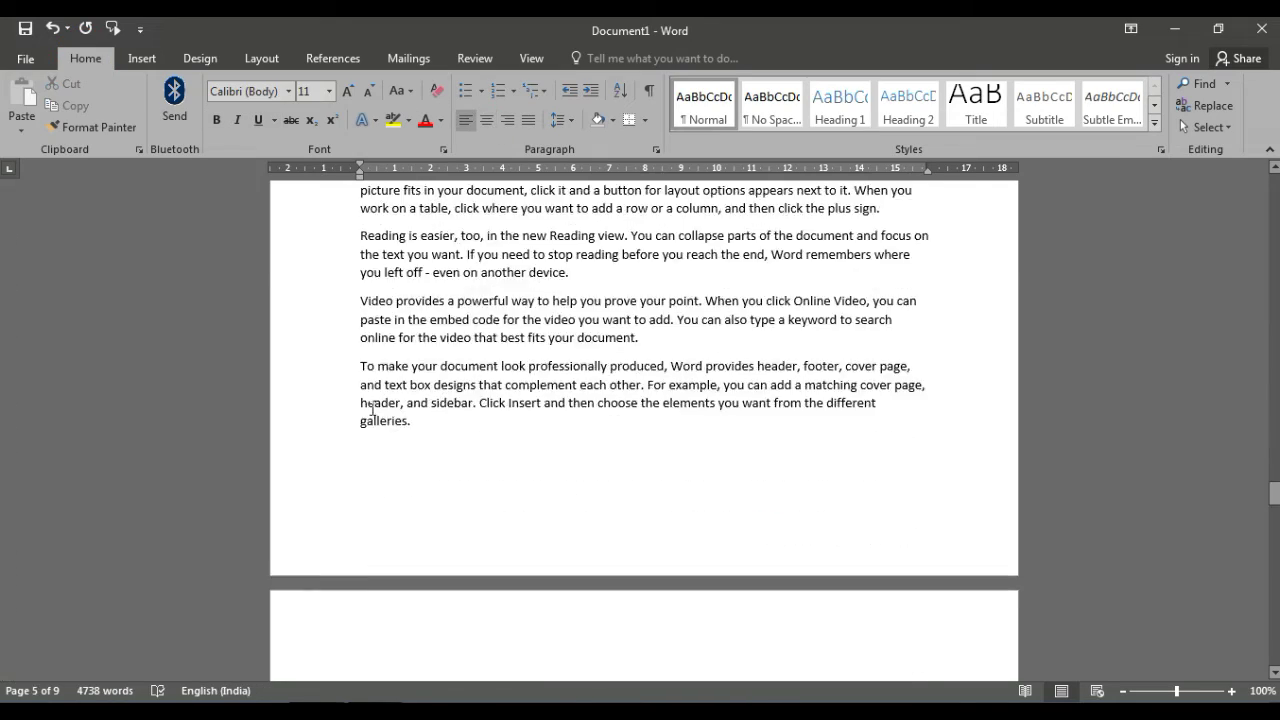
scroll(372, 408, "down", 7)
- Add a line at the top of page 6 reading HARDWARE in capitals
left_click(357, 217)
key("Return")
left_click(374, 240)
type("ha")
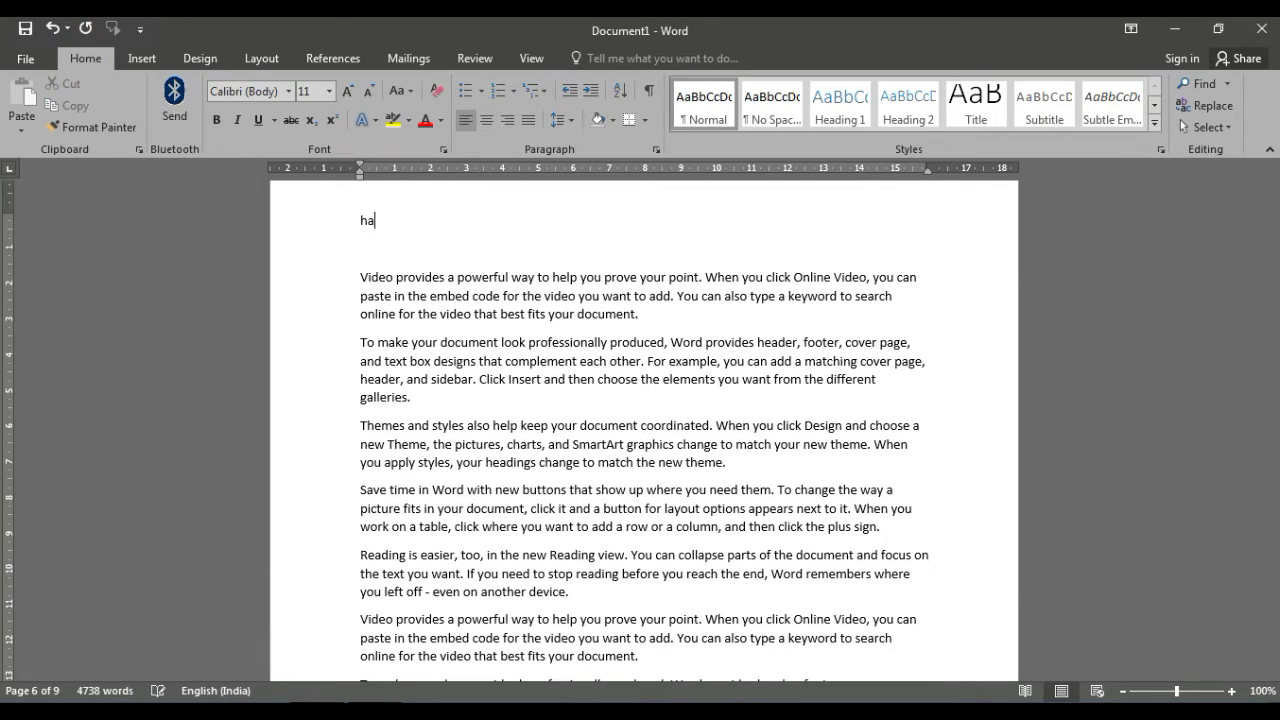
type("rdware")
key("shift+F3")
left_click(316, 222)
key("shift+F3")
- Make HARDWARE bold, underlined, centred and a Level 1 contents entry
key("ctrl+b")
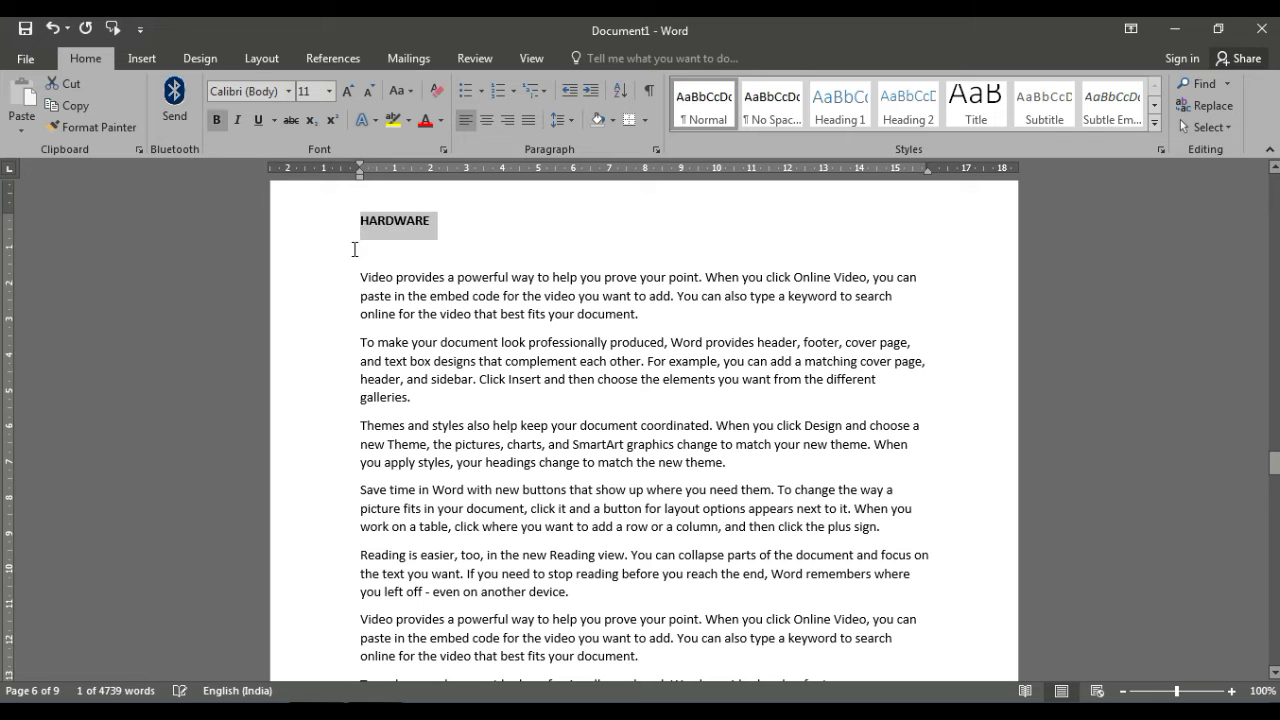
key("ctrl+u")
left_click(487, 120)
left_click(333, 58)
left_click(100, 84)
left_click(110, 126)
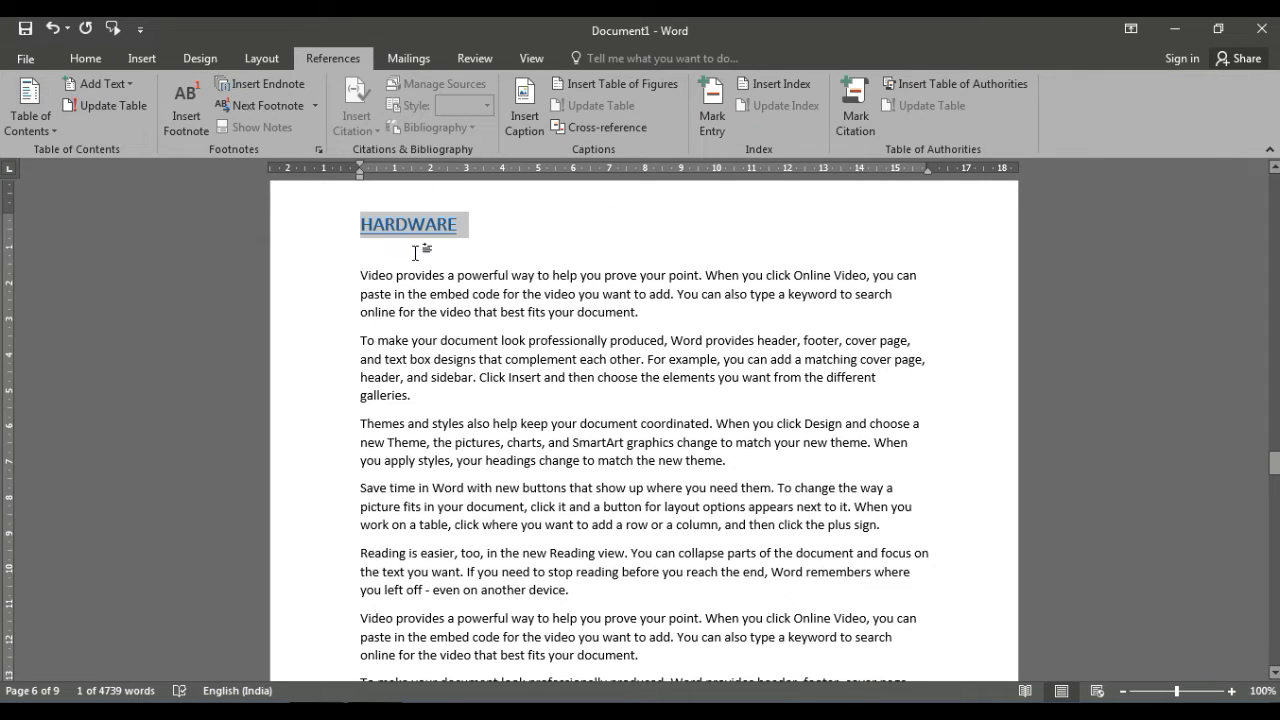
left_click(85, 58)
left_click(486, 120)
left_click(690, 390)
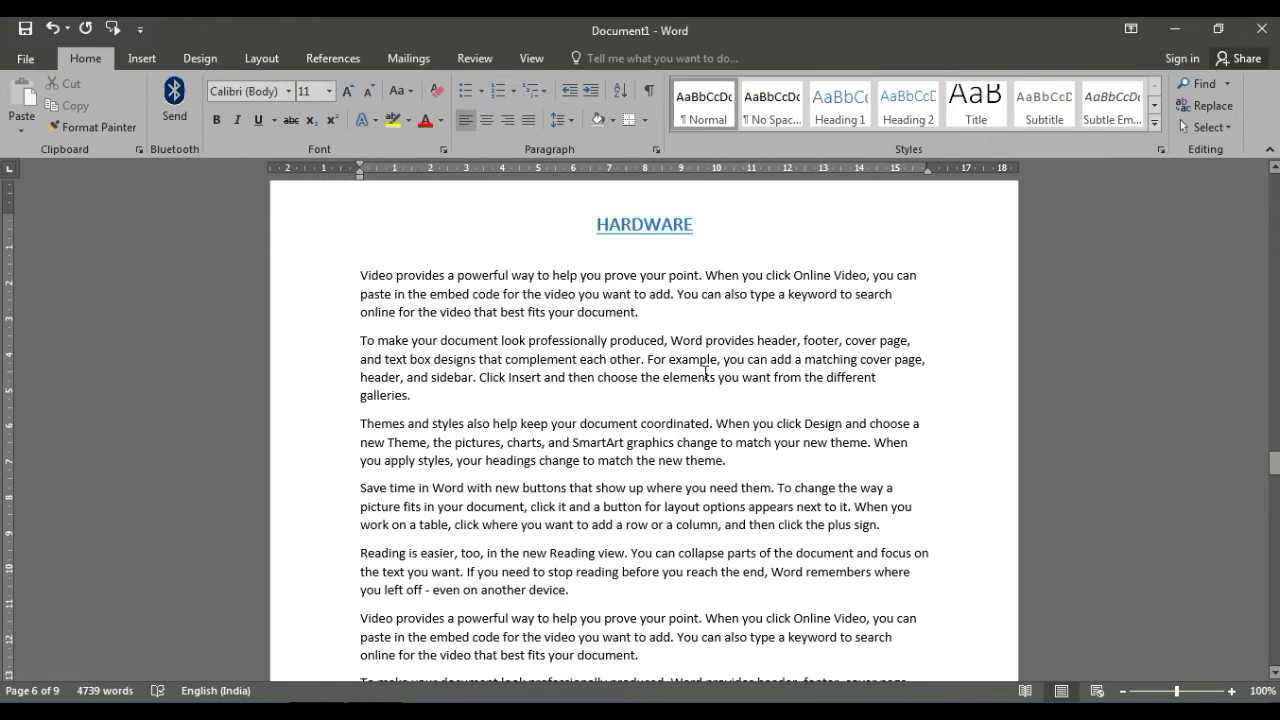
- Scroll back to the top and place the caret on the empty first page
scroll(754, 370, "up", 5)
scroll(754, 370, "up", 3)
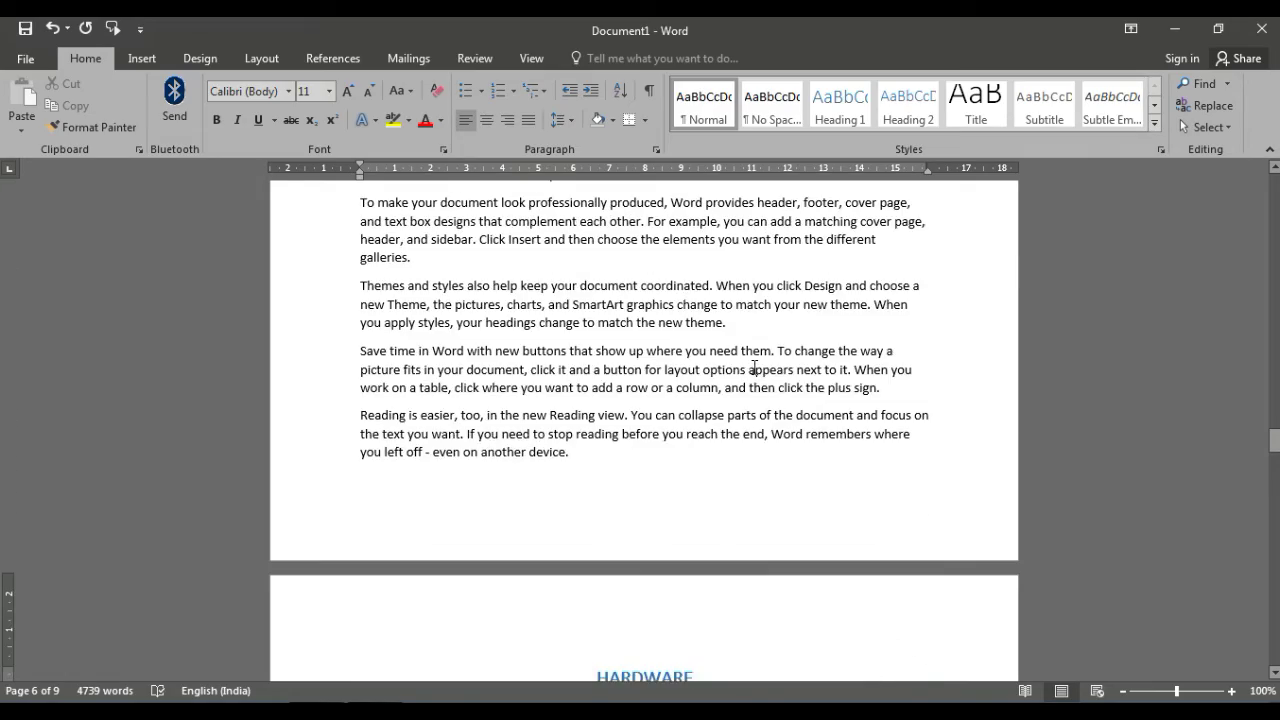
scroll(745, 378, "up", 5)
scroll(740, 385, "up", 5)
scroll(740, 385, "up", 5)
scroll(740, 385, "up", 5)
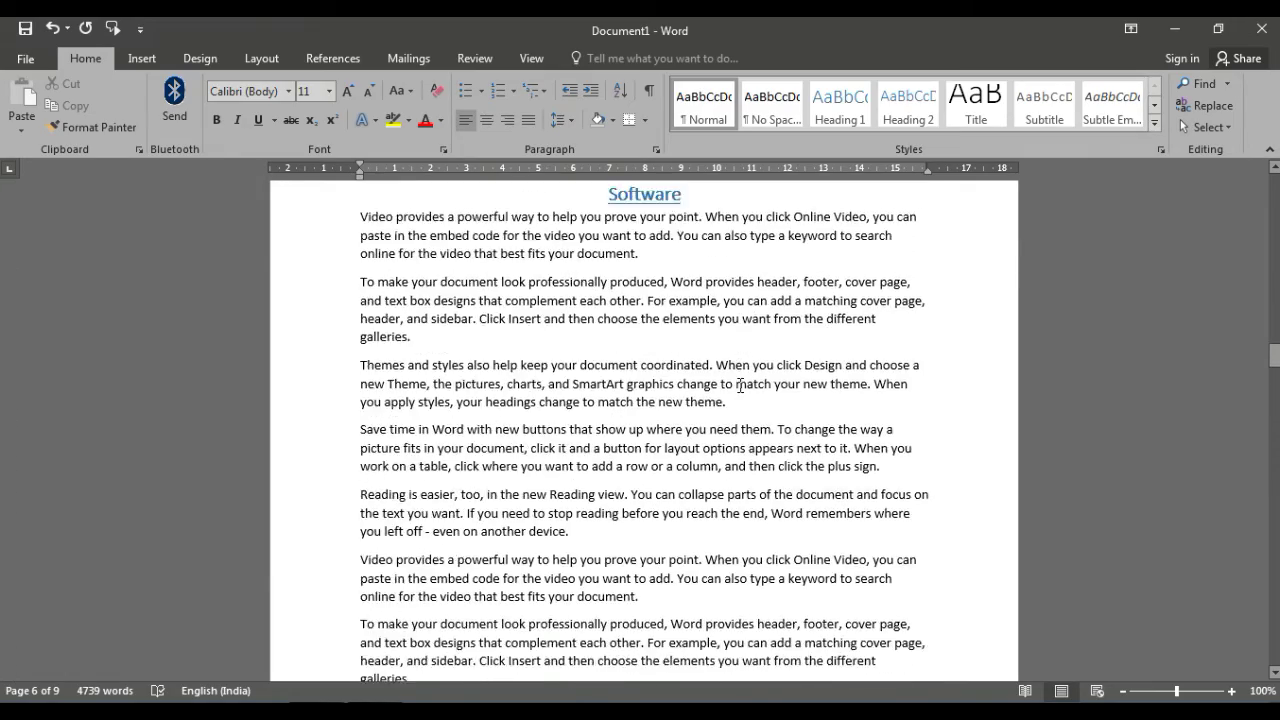
scroll(740, 385, "up", 5)
scroll(740, 385, "up", 5)
scroll(740, 385, "up", 5)
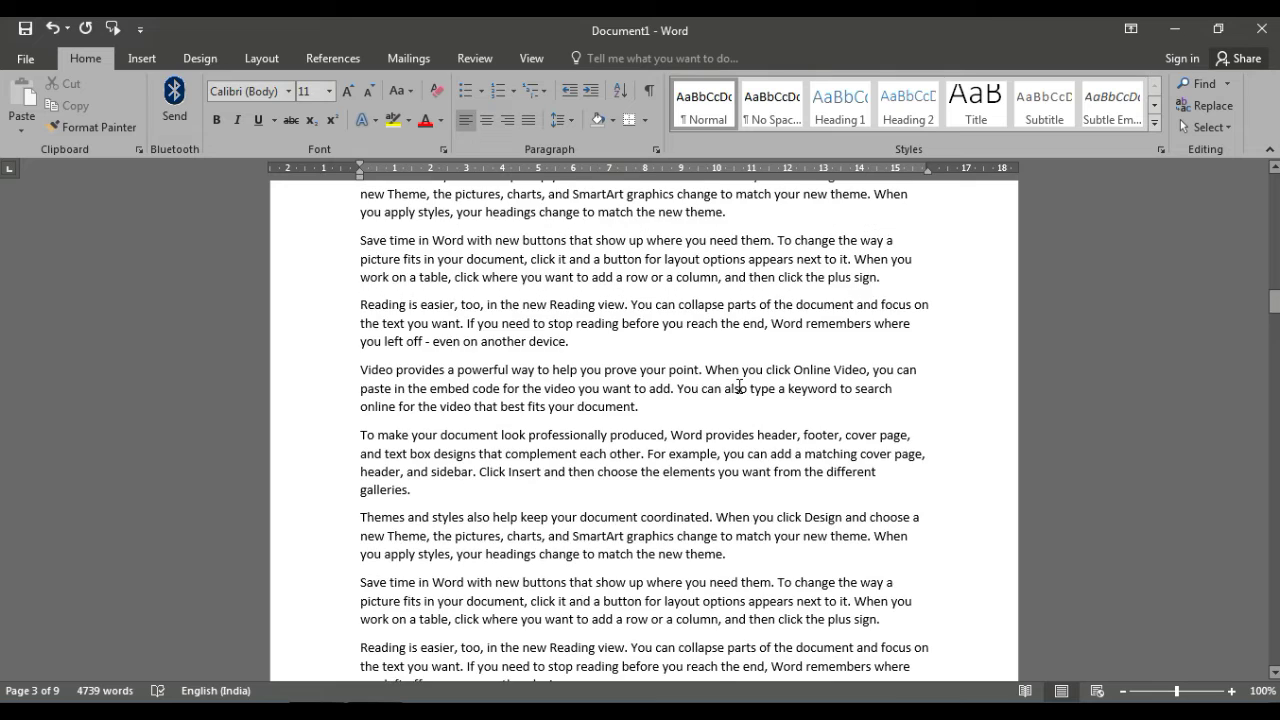
scroll(740, 385, "up", 5)
scroll(738, 386, "up", 5)
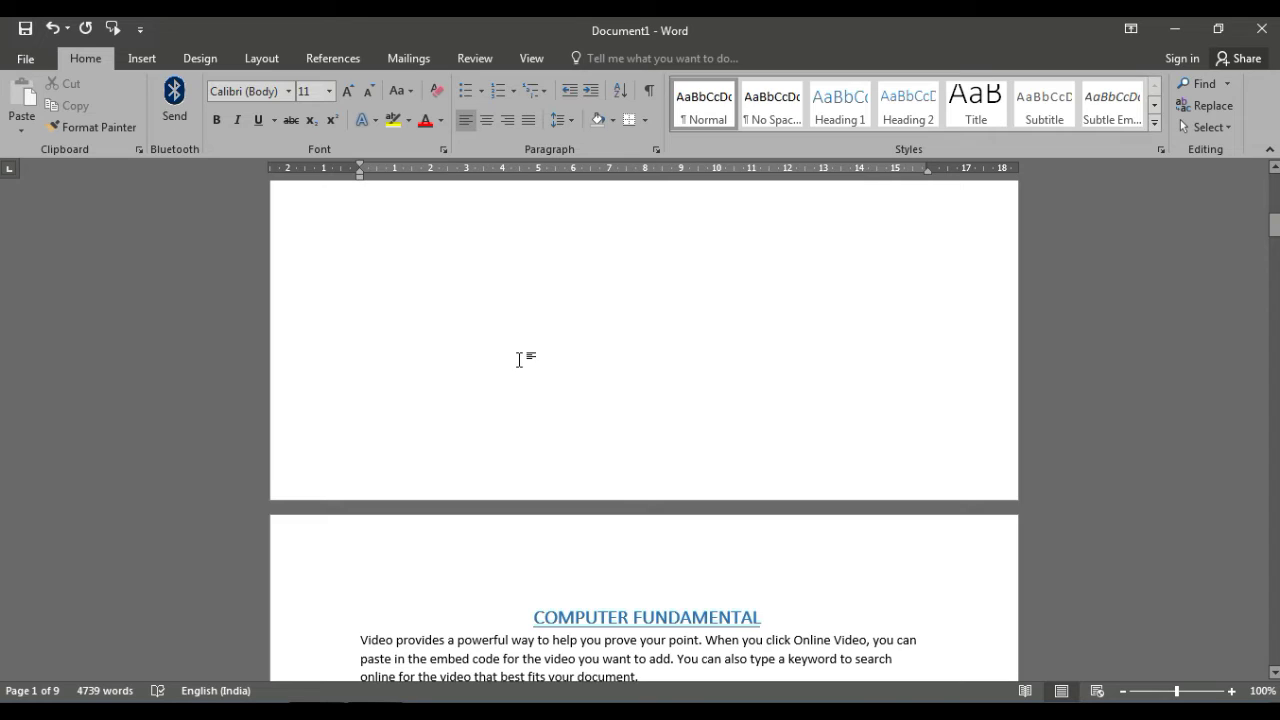
scroll(519, 358, "up", 3)
scroll(519, 358, "up", 1)
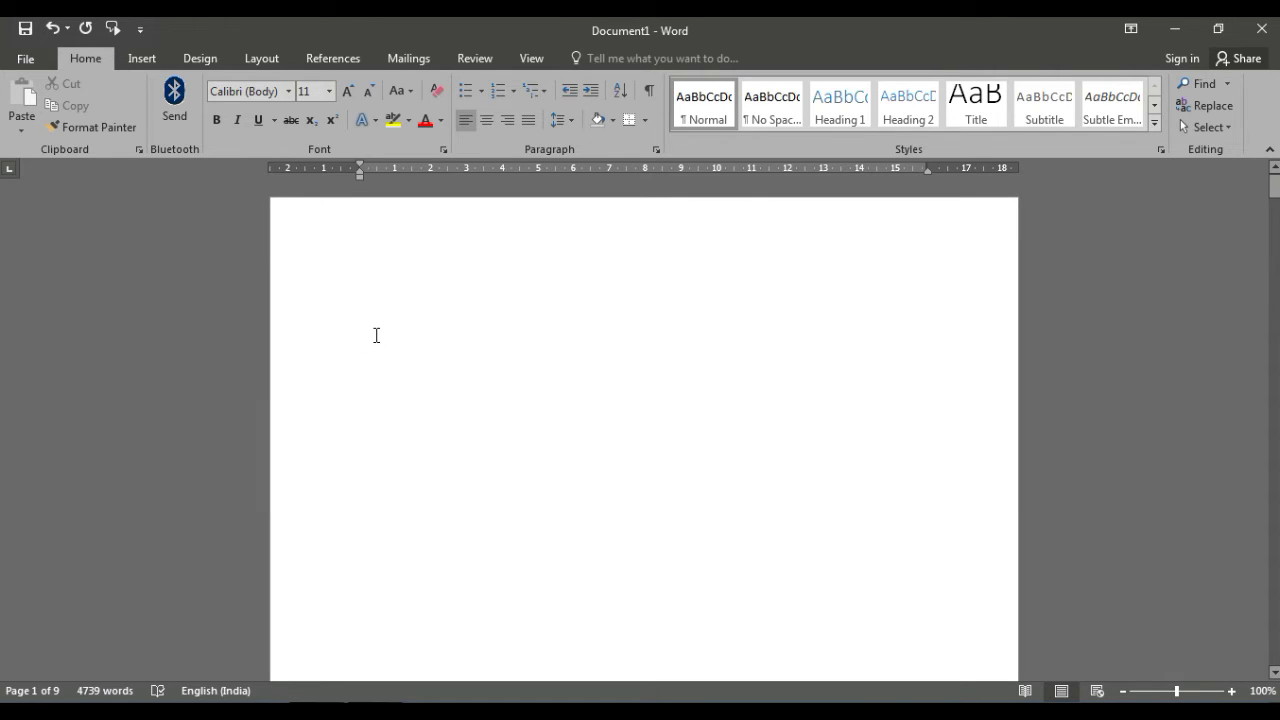
left_click(365, 333)
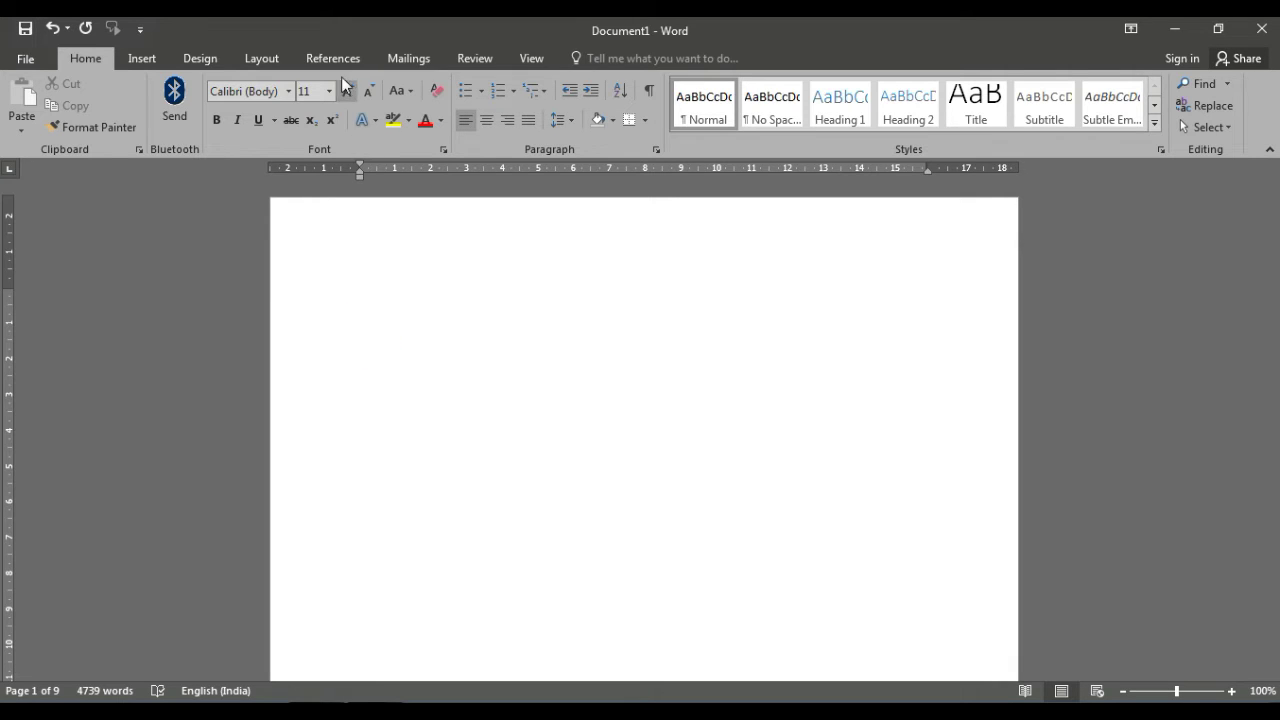
- Insert Automatic Table 1, listing COMPUTER FUNDAMENTAL 2, Software 4 and HARDWARE 6
left_click(346, 60)
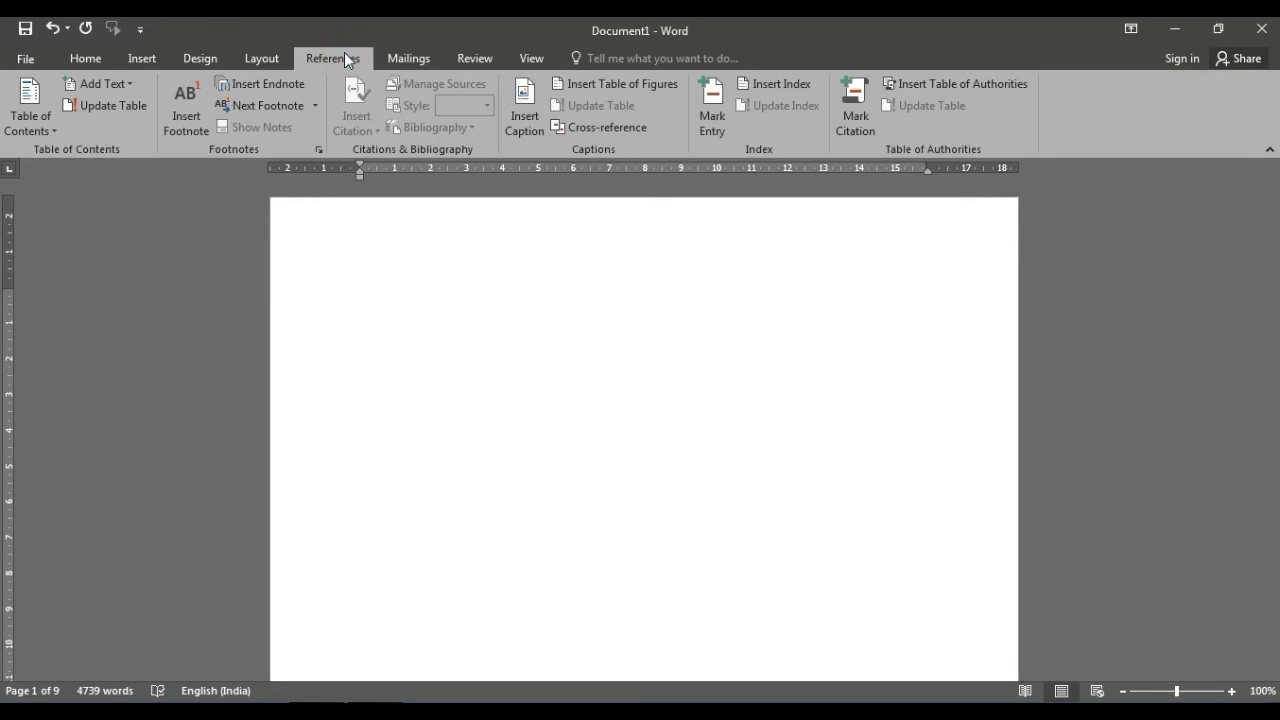
left_click(46, 127)
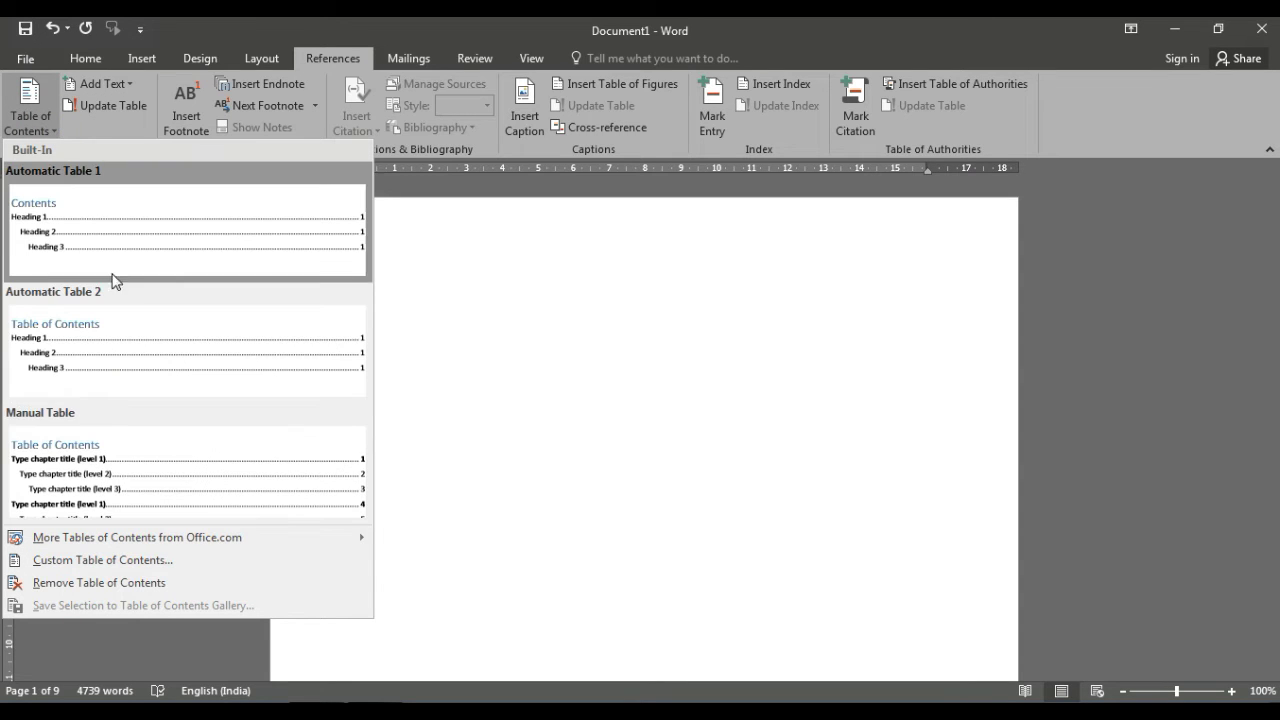
left_click(125, 237)
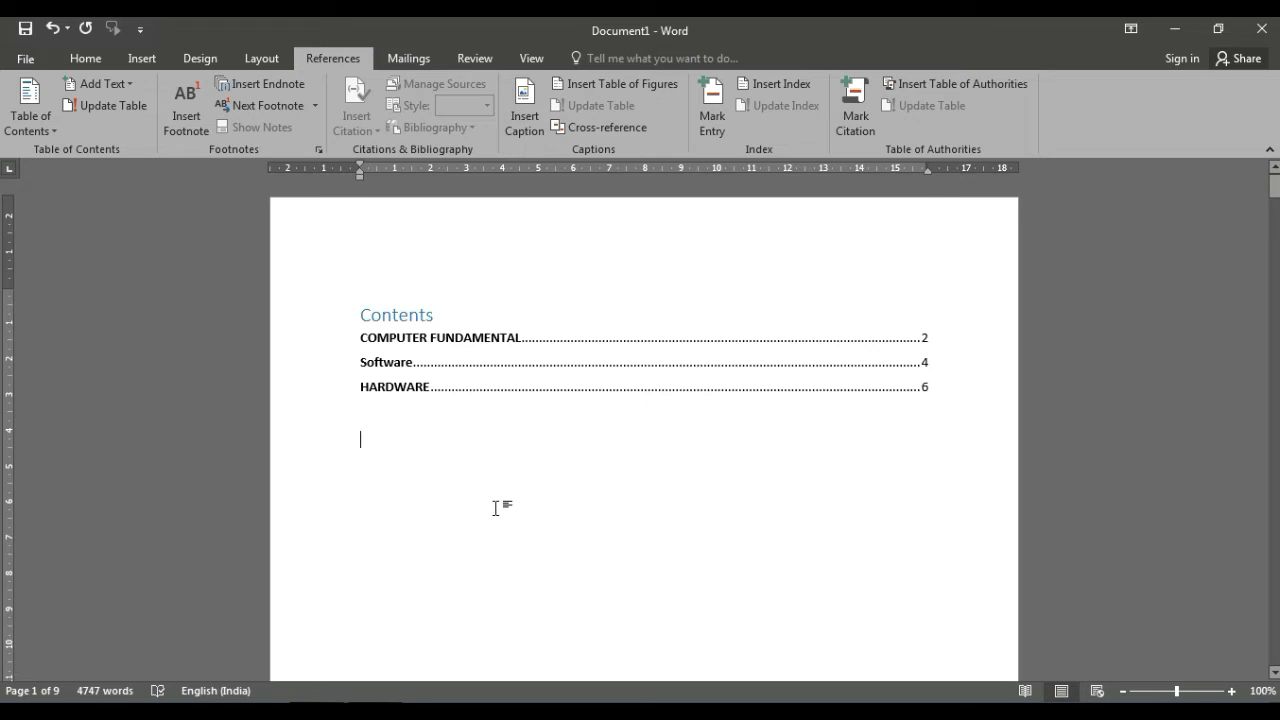
scroll(492, 504, "down", 8)
scroll(492, 504, "up", 6)
scroll(490, 498, "up", 2)
left_click(397, 396)
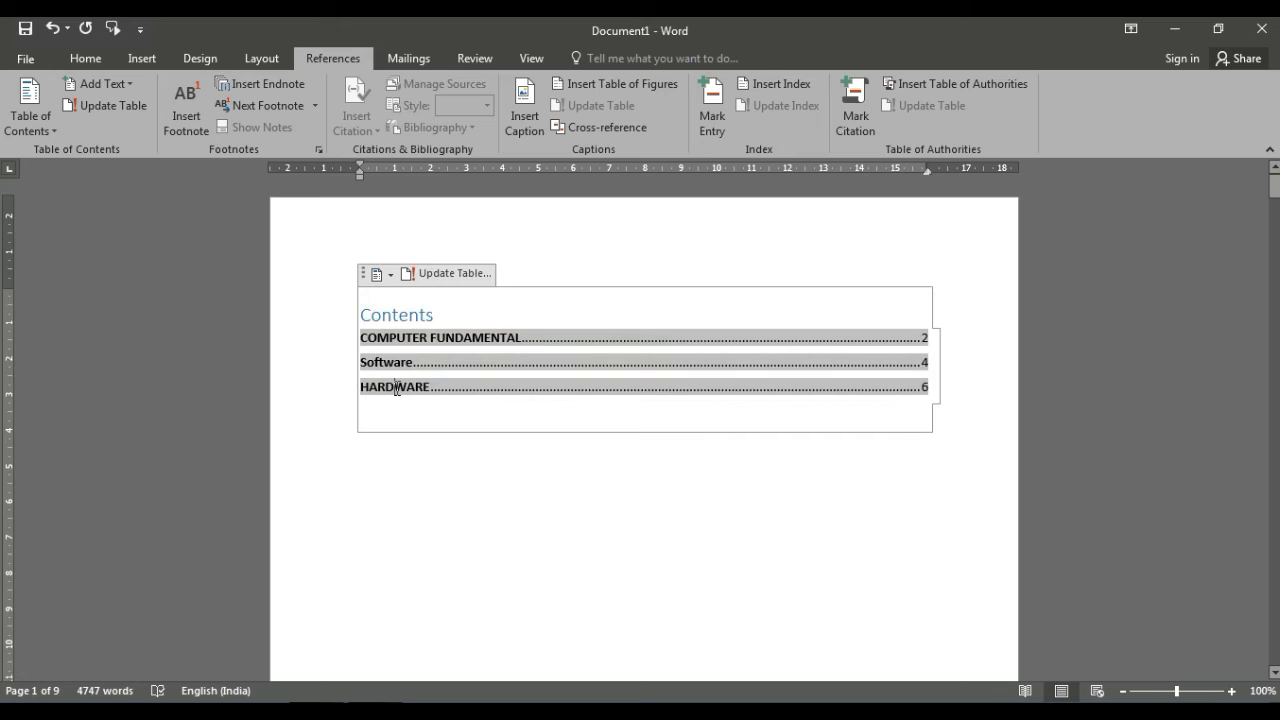
left_click(403, 398, "ctrl")
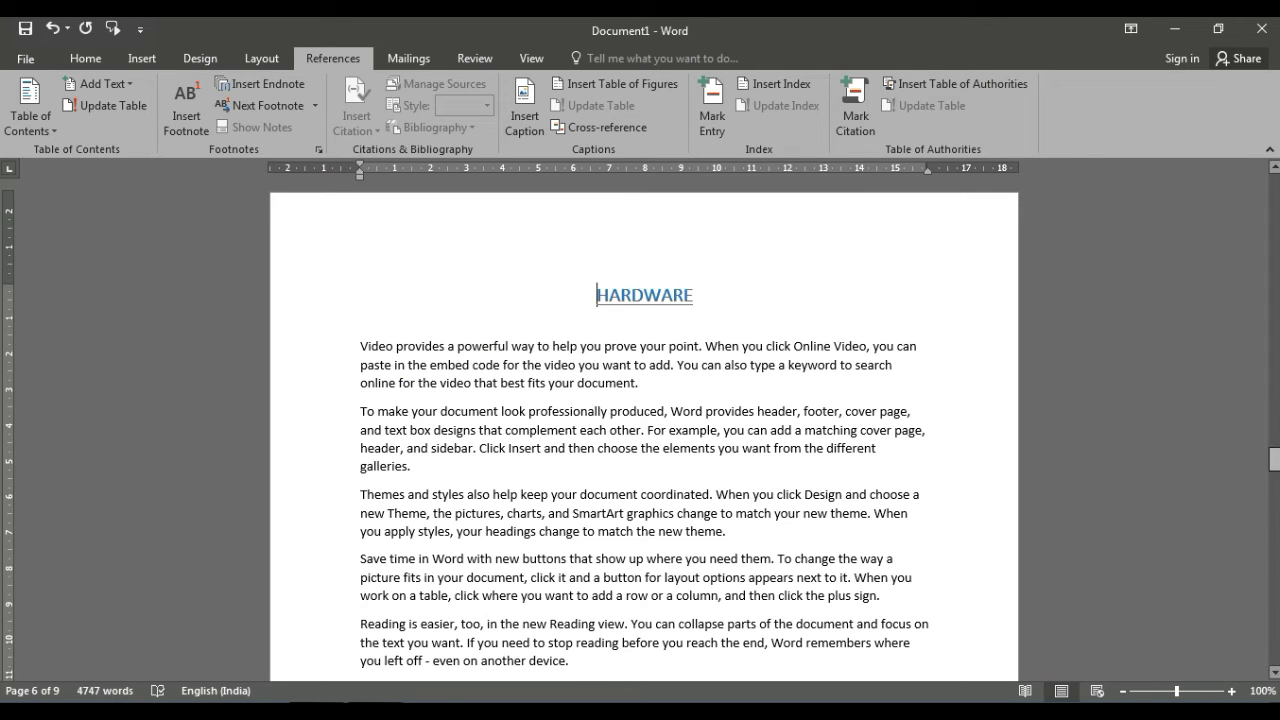
left_click(1275, 460)
left_click_drag(1275, 460, 1275, 185)
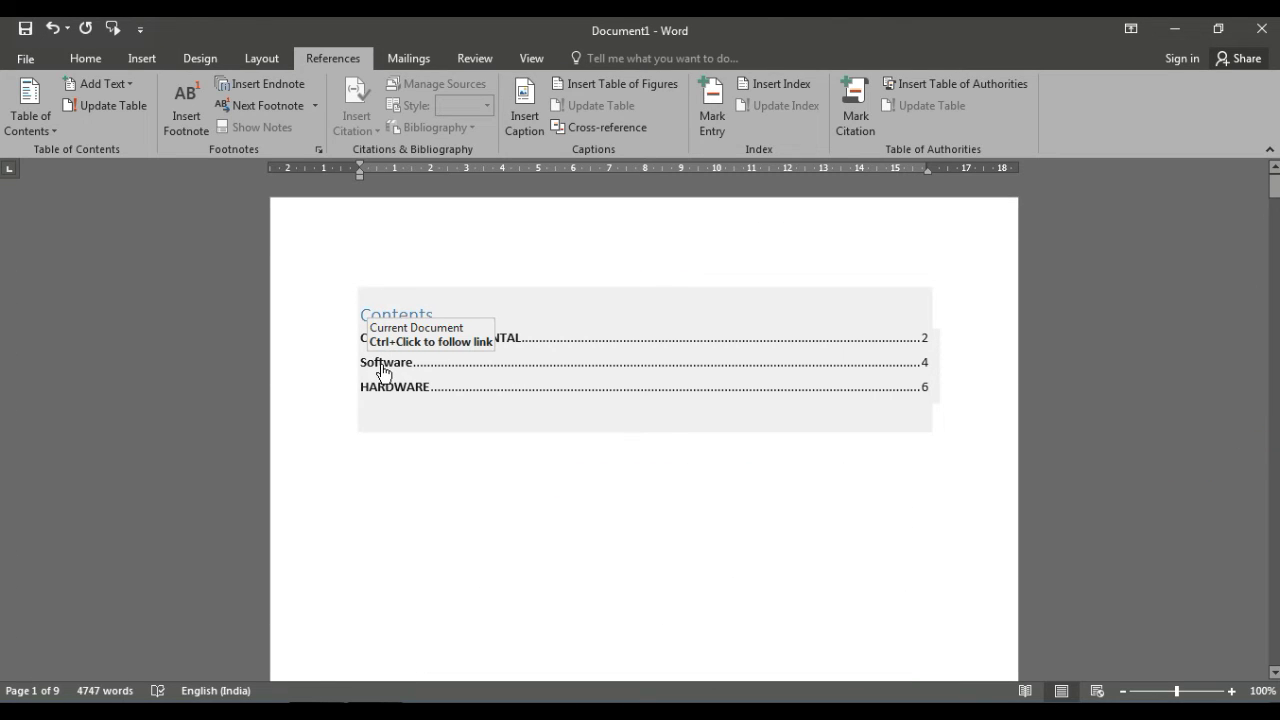
left_click(383, 372, "ctrl")
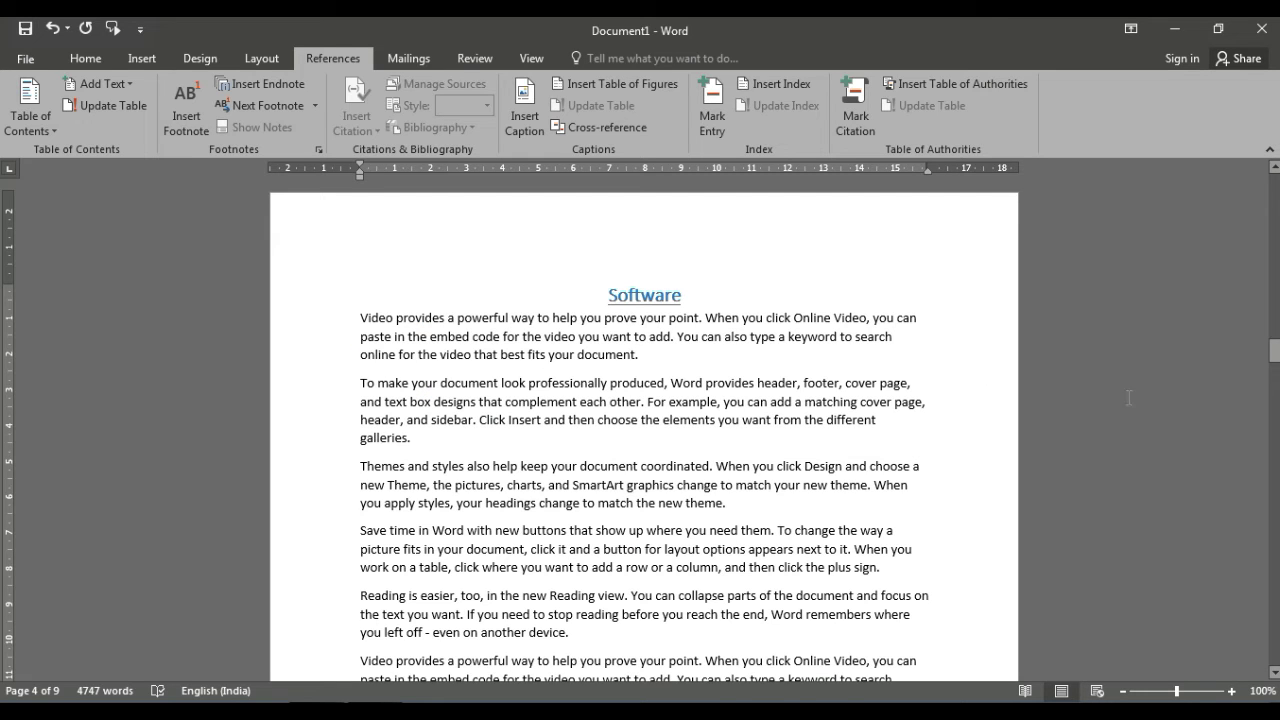
left_click_drag(1276, 368, 1276, 195)
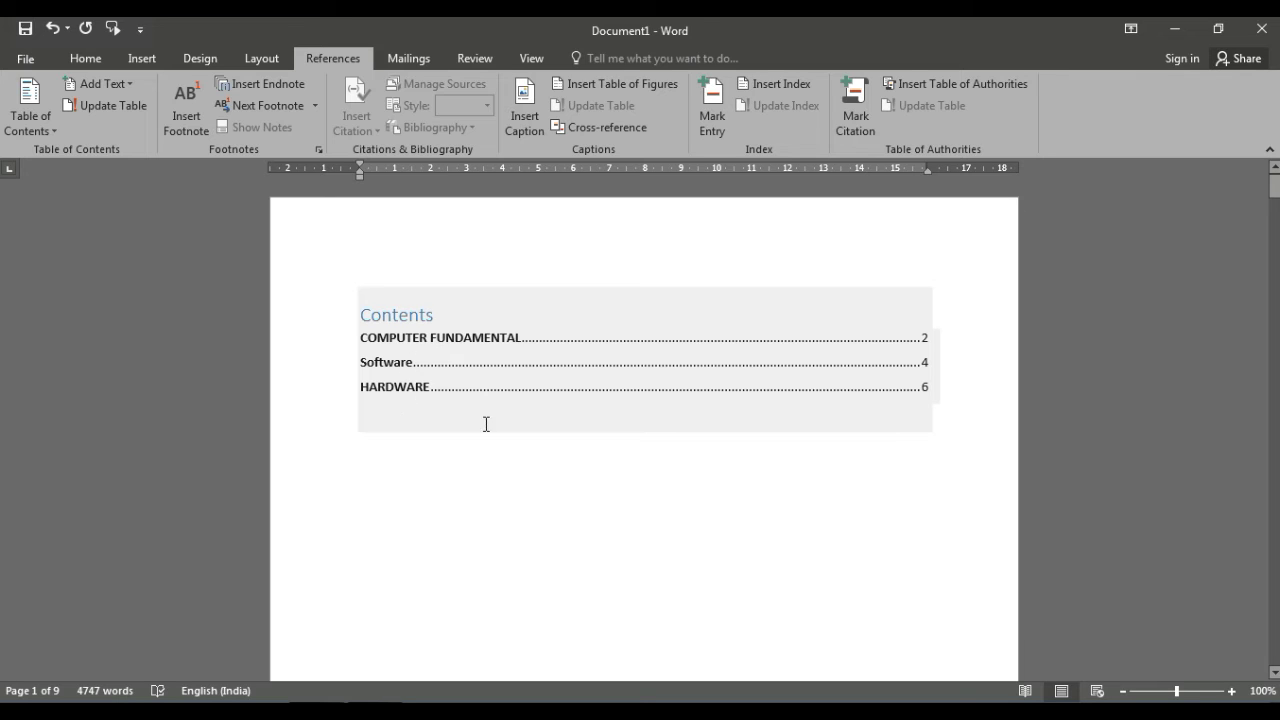
- Scroll to the page after Software and insert an empty line above 'Themes and styles'
scroll(471, 449, "down", 10)
scroll(471, 449, "down", 10)
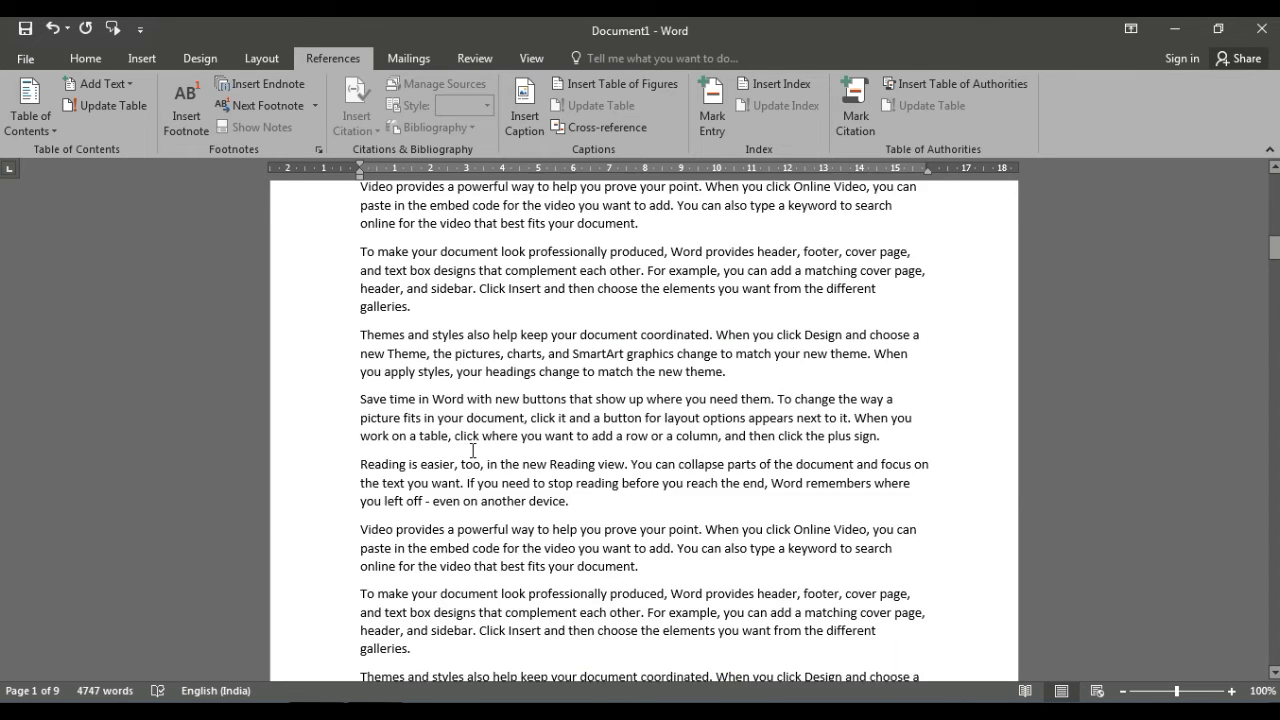
scroll(471, 449, "down", 5)
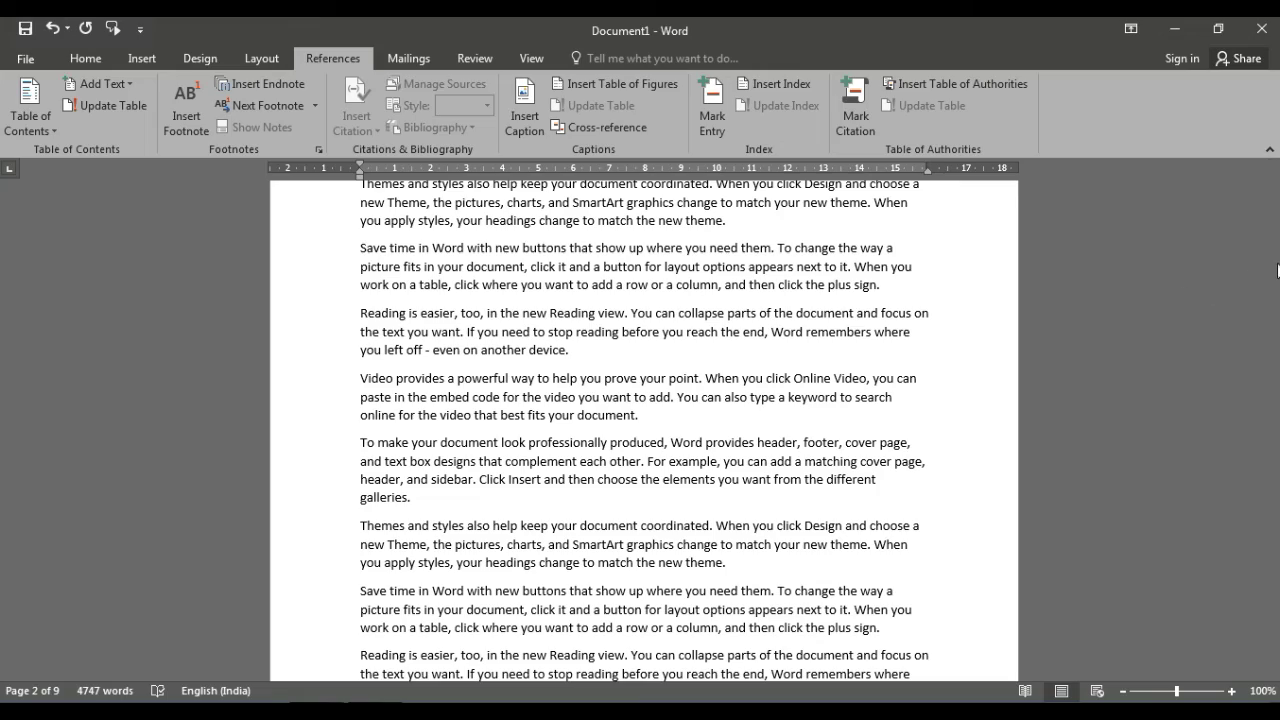
left_click_drag(1275, 262, 1250, 368)
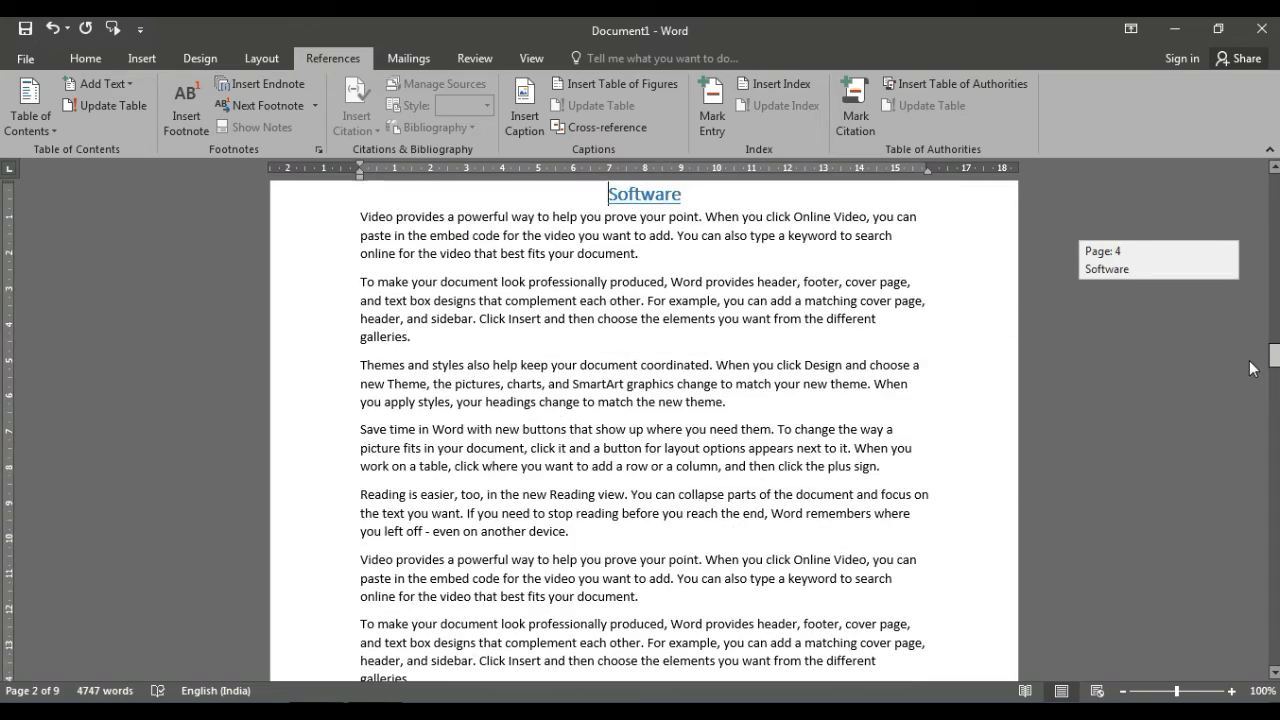
left_click_drag(1250, 368, 340, 417)
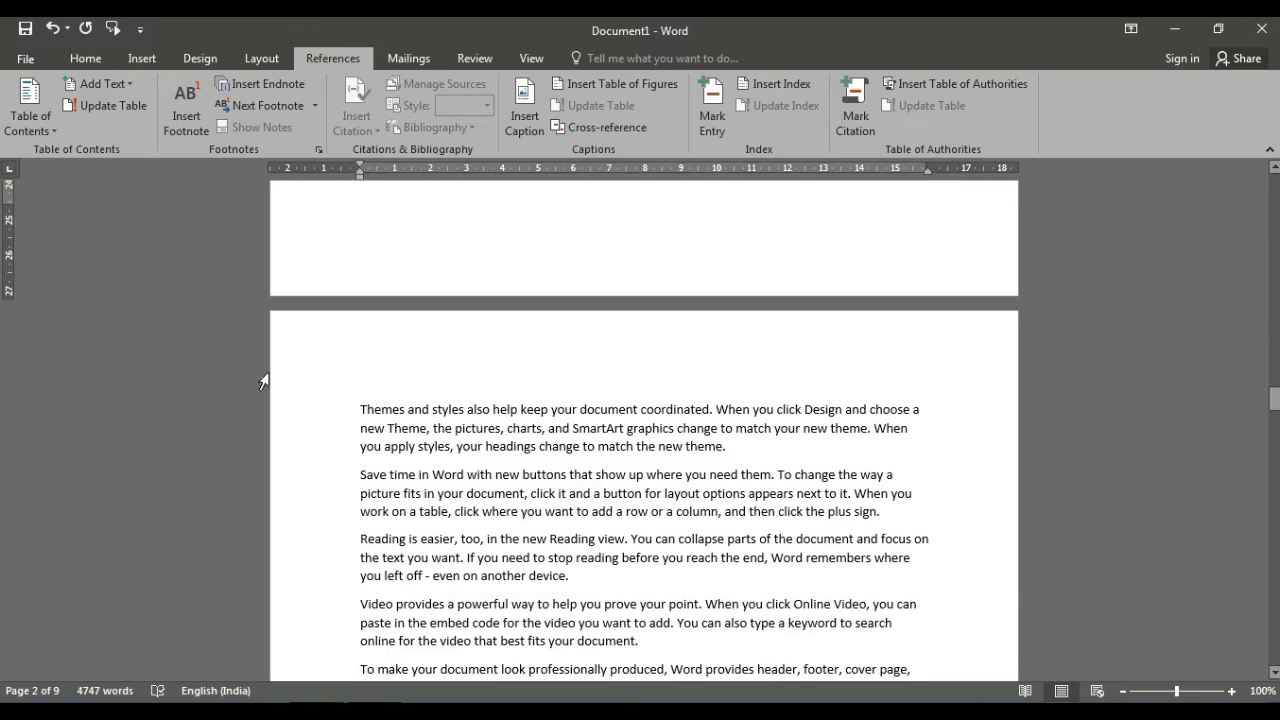
left_click(359, 409)
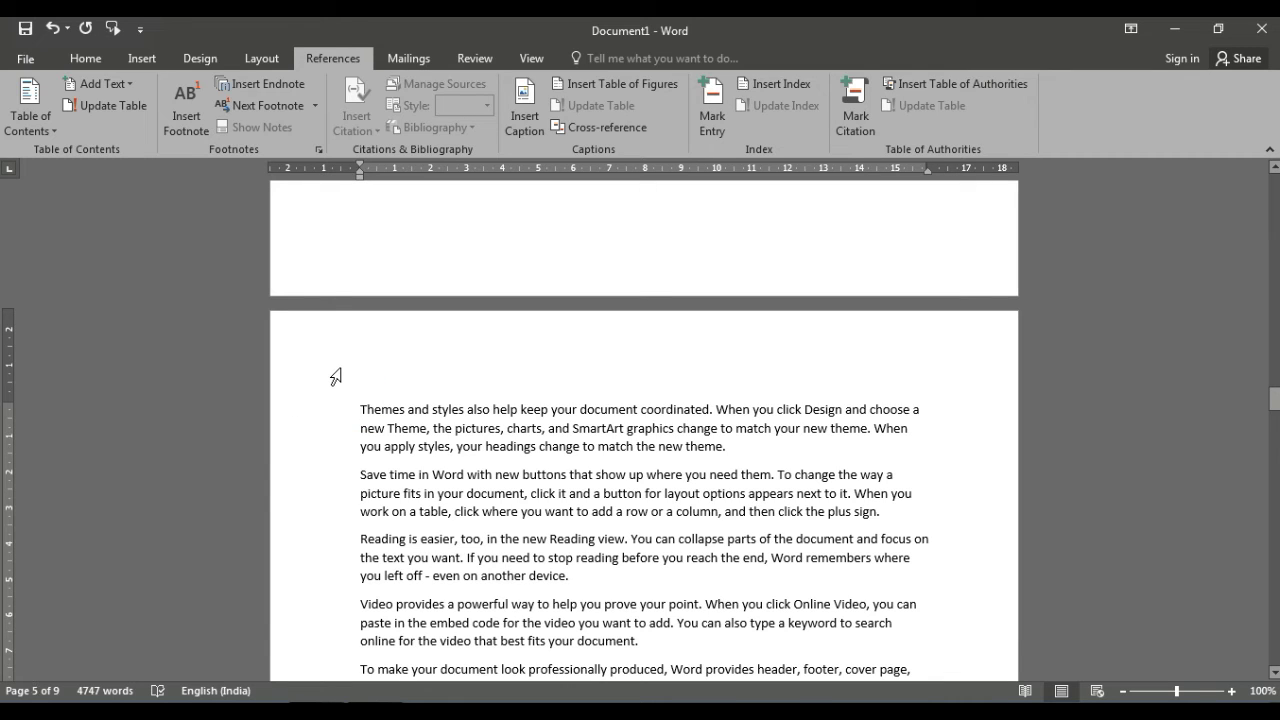
key("Return")
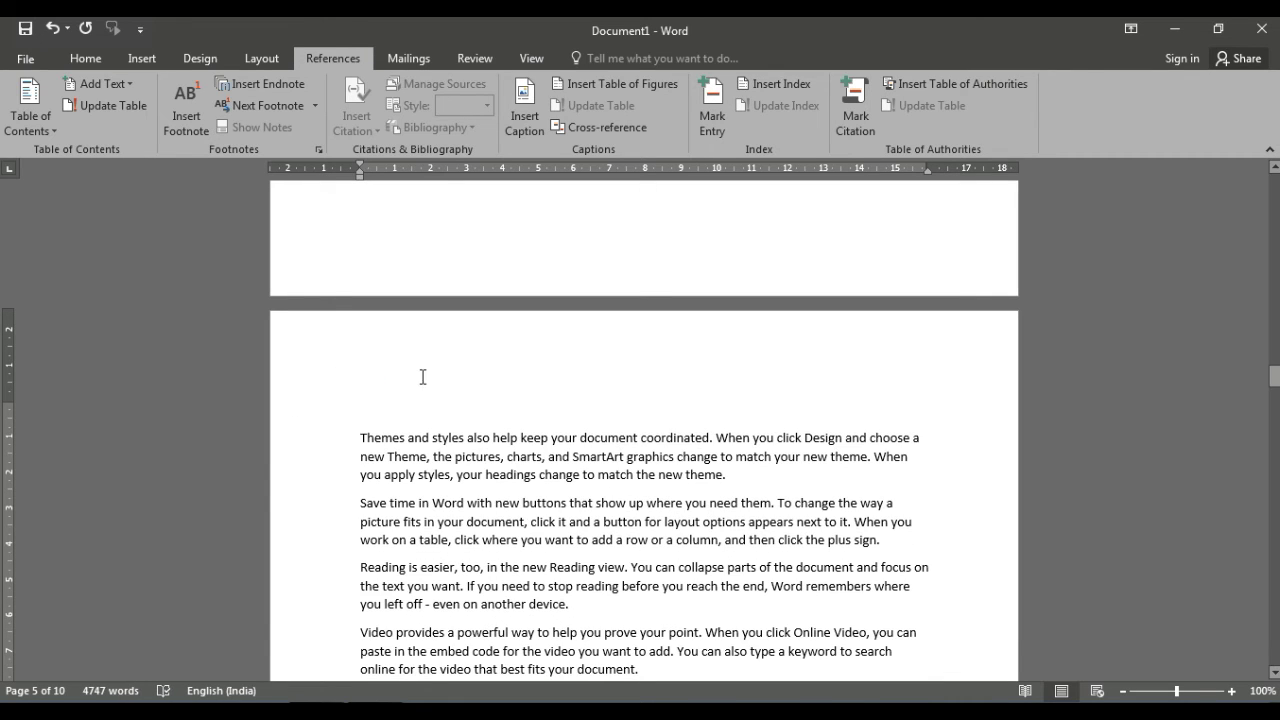
left_click(379, 374)
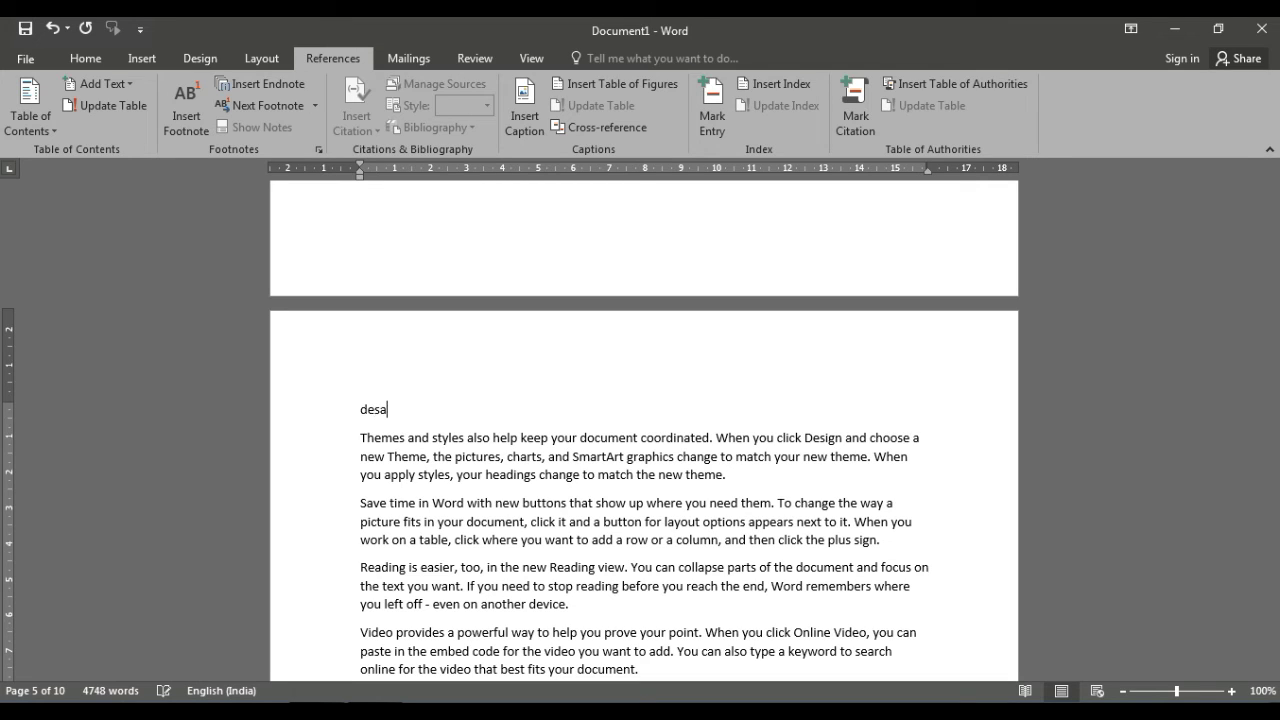
- Type 'desktop', make it a centred Level 1 contents heading, and return to the contents table
type("desktop")
left_click(345, 410)
left_click(108, 84)
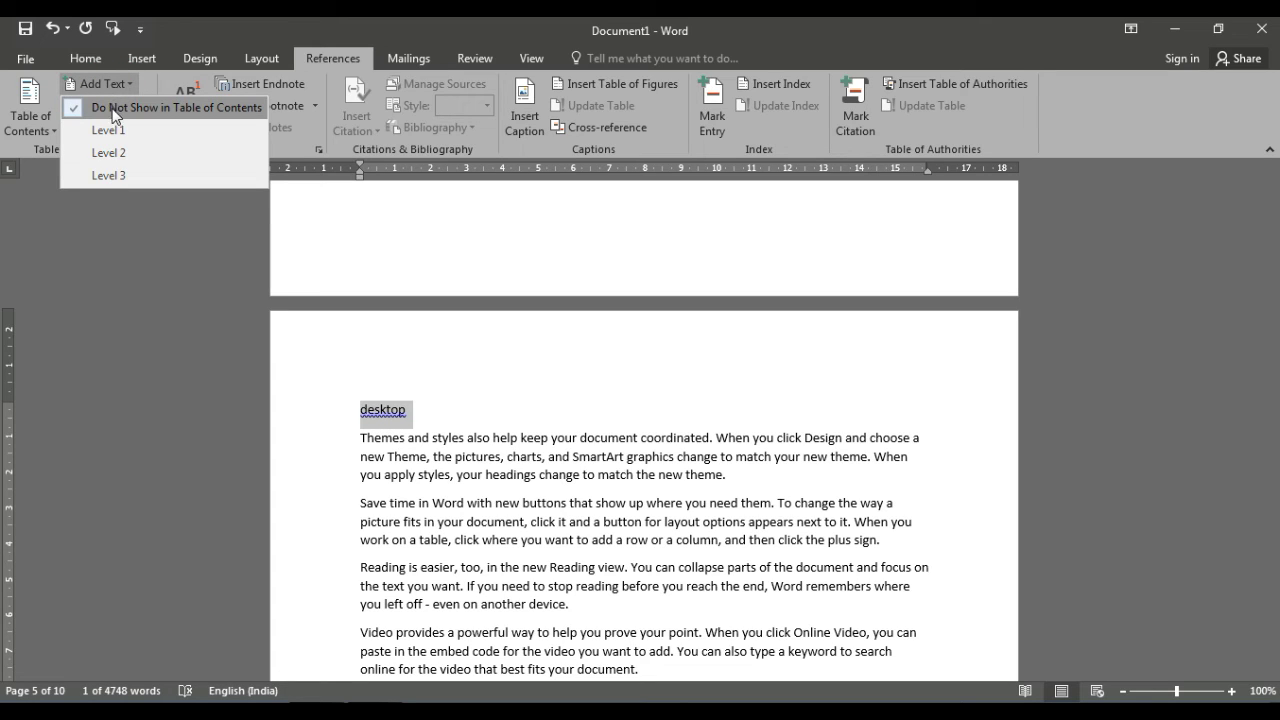
left_click(110, 128)
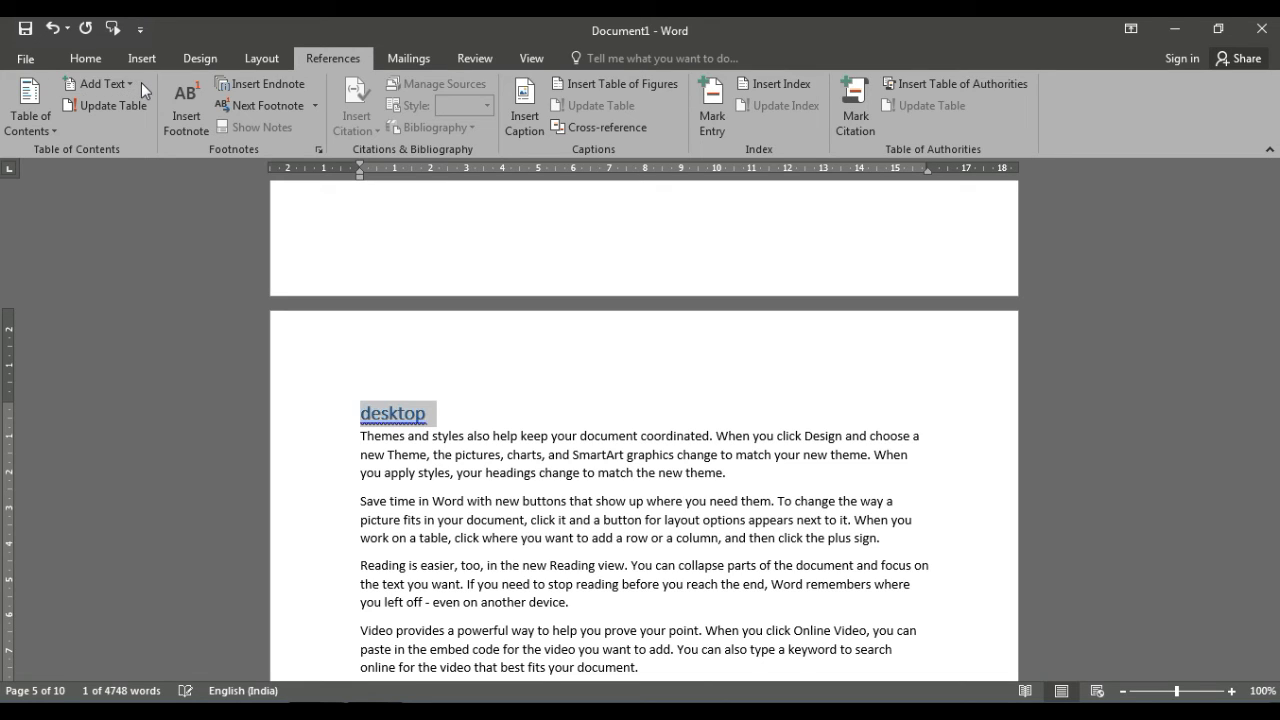
key("ctrl+e")
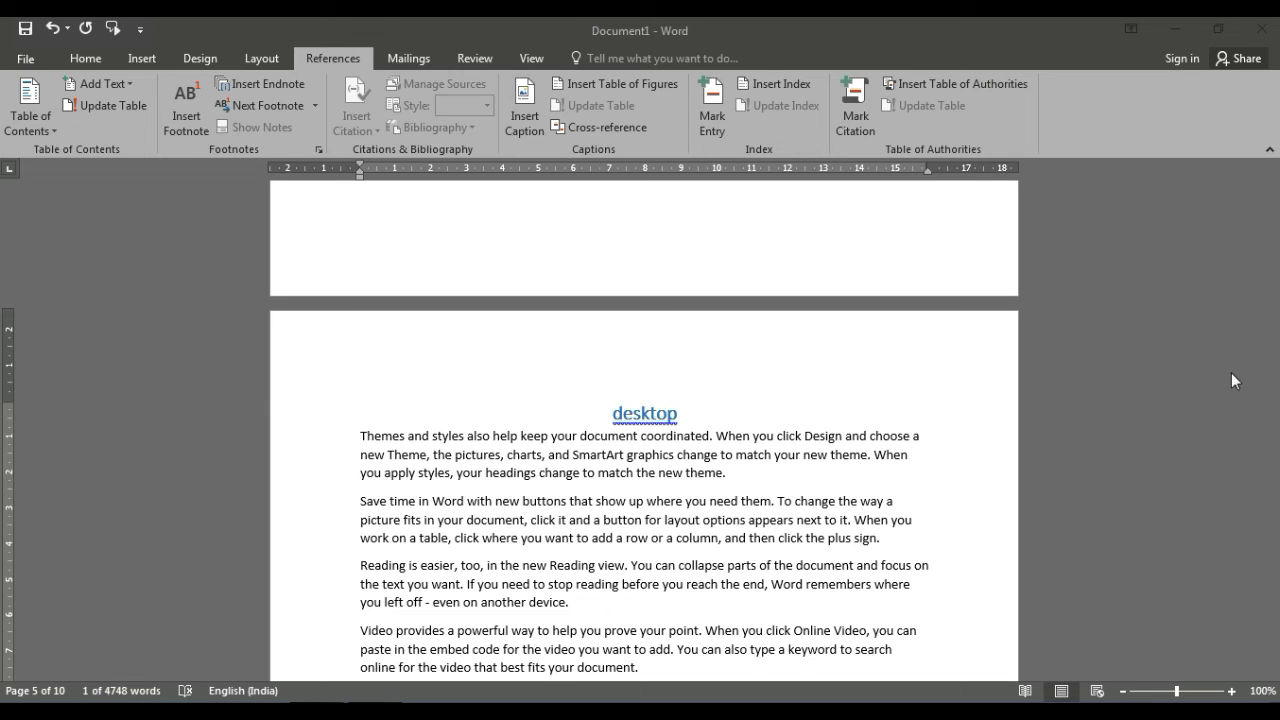
left_click(1151, 370)
left_click_drag(1274, 378, 1274, 185)
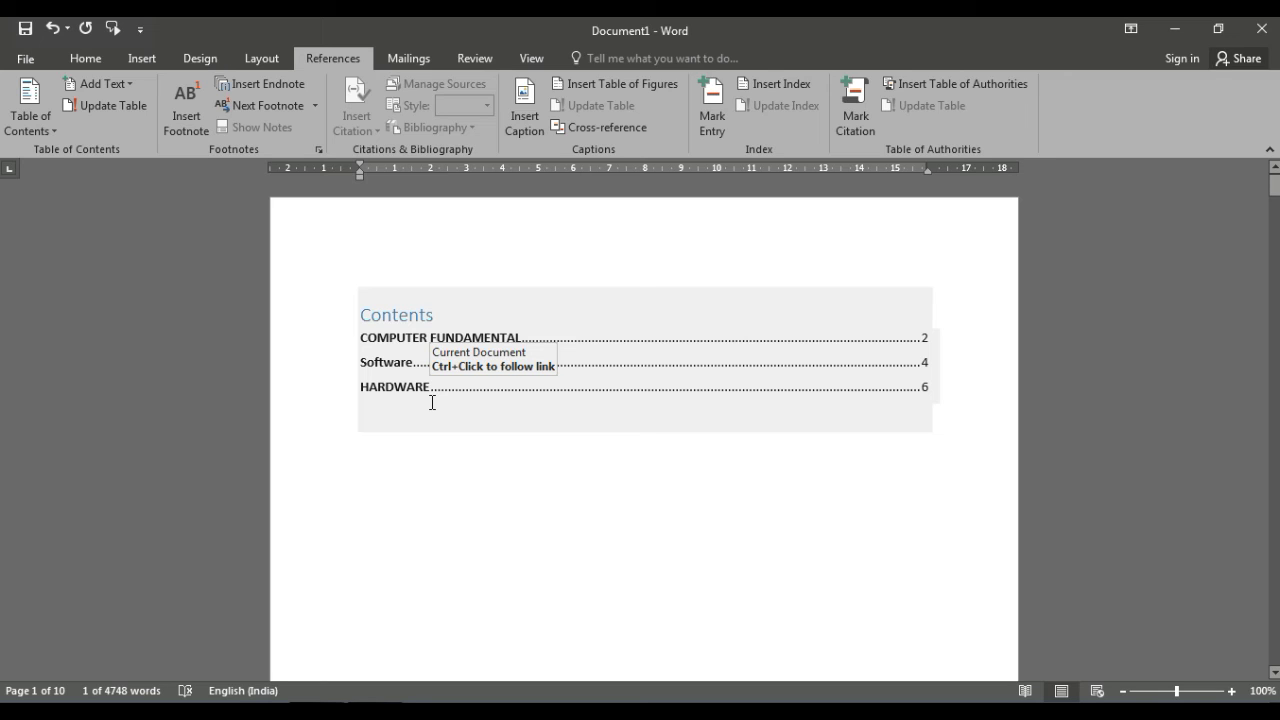
- Update the entire table of contents so desktop appears on page 5 between Software and HARDWARE
left_click(397, 384)
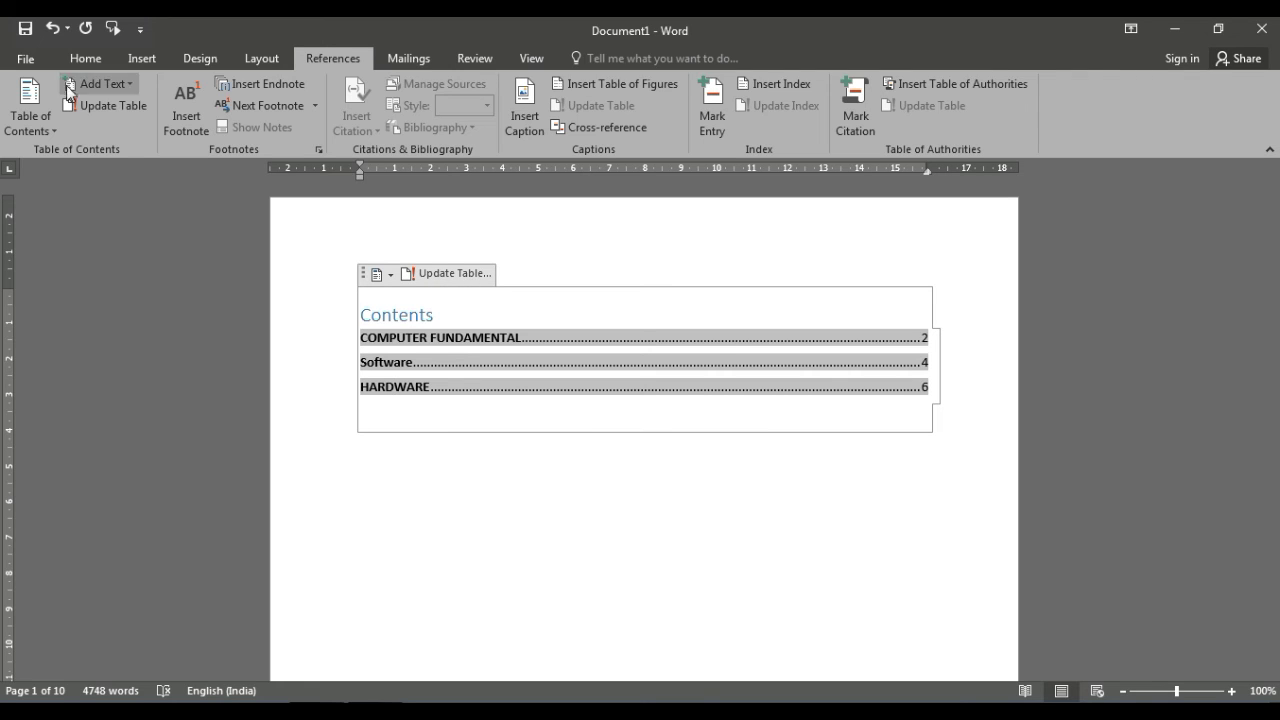
left_click(116, 108)
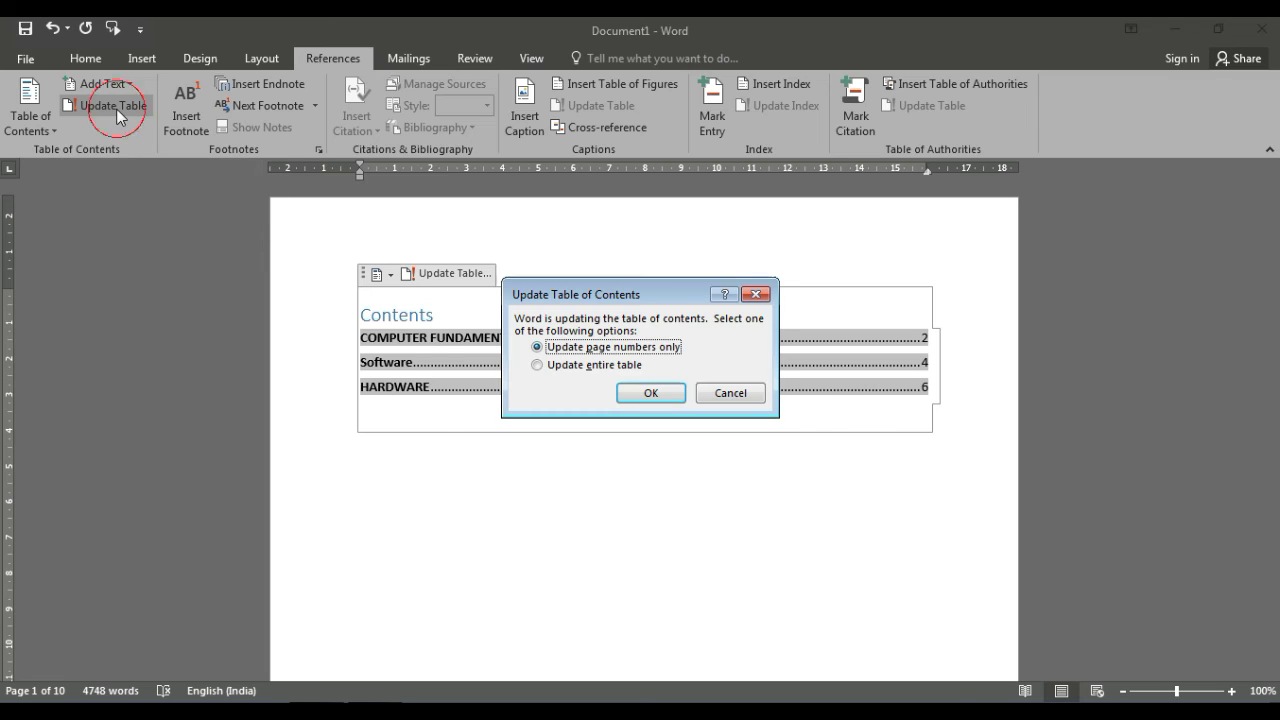
left_click(558, 366)
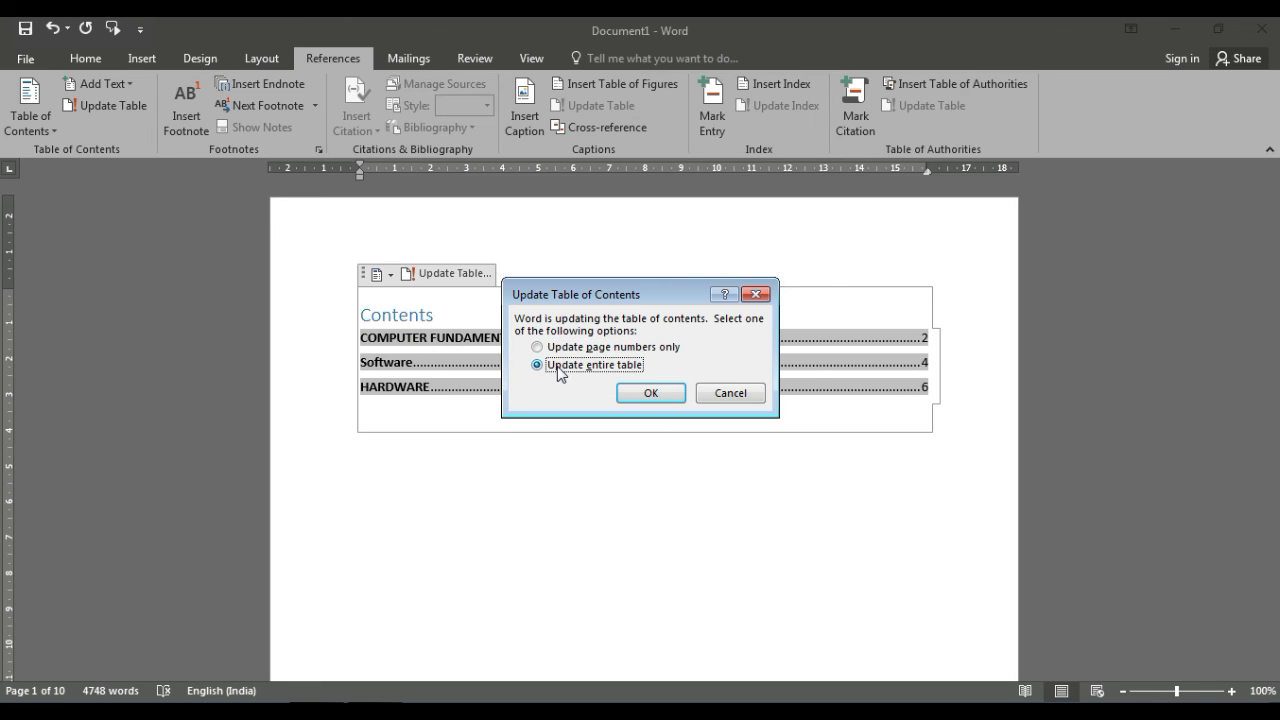
left_click(645, 396)
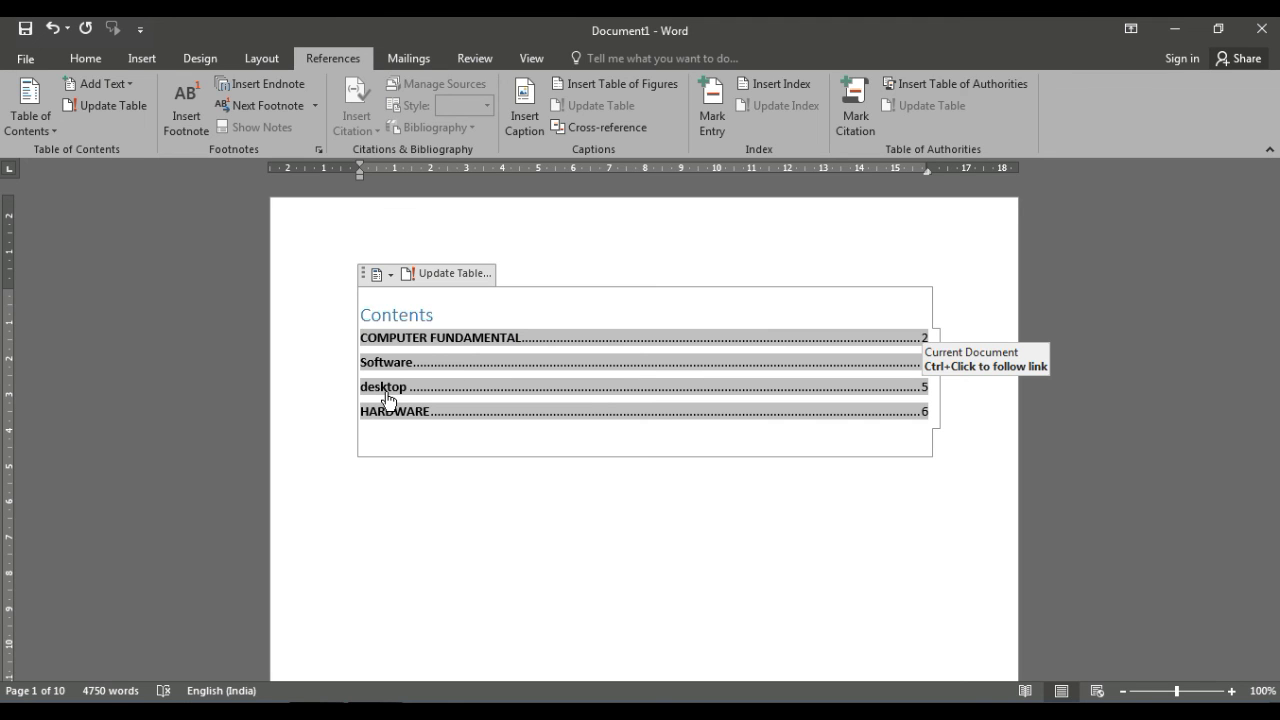
- Ctrl+click the desktop contents entry to jump to its heading on page 5
left_click(387, 397, "ctrl")
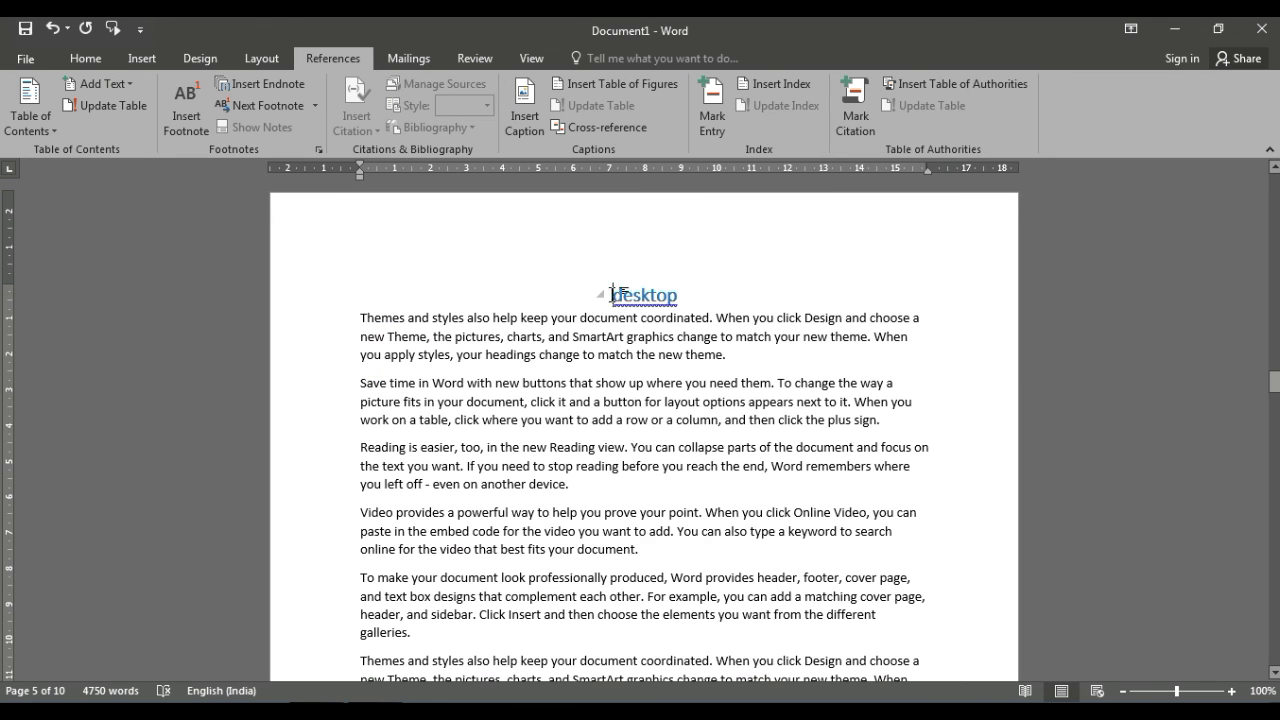